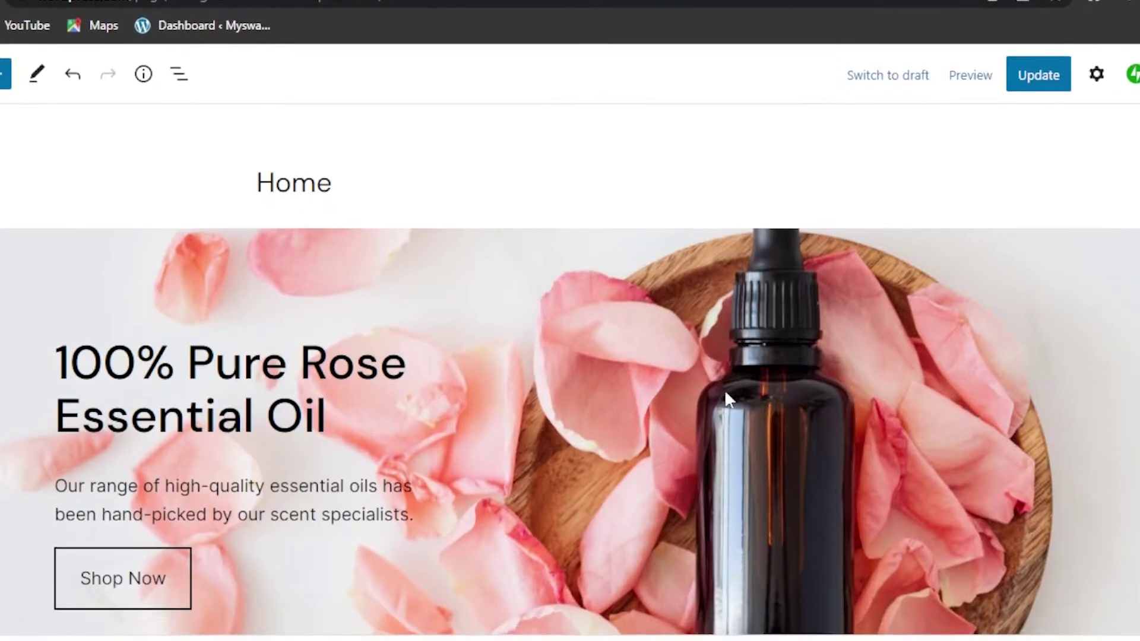
# Exit the Home page editor to the dashboard and go to Pages.
pyautogui.scroll(-20, 570, 356)
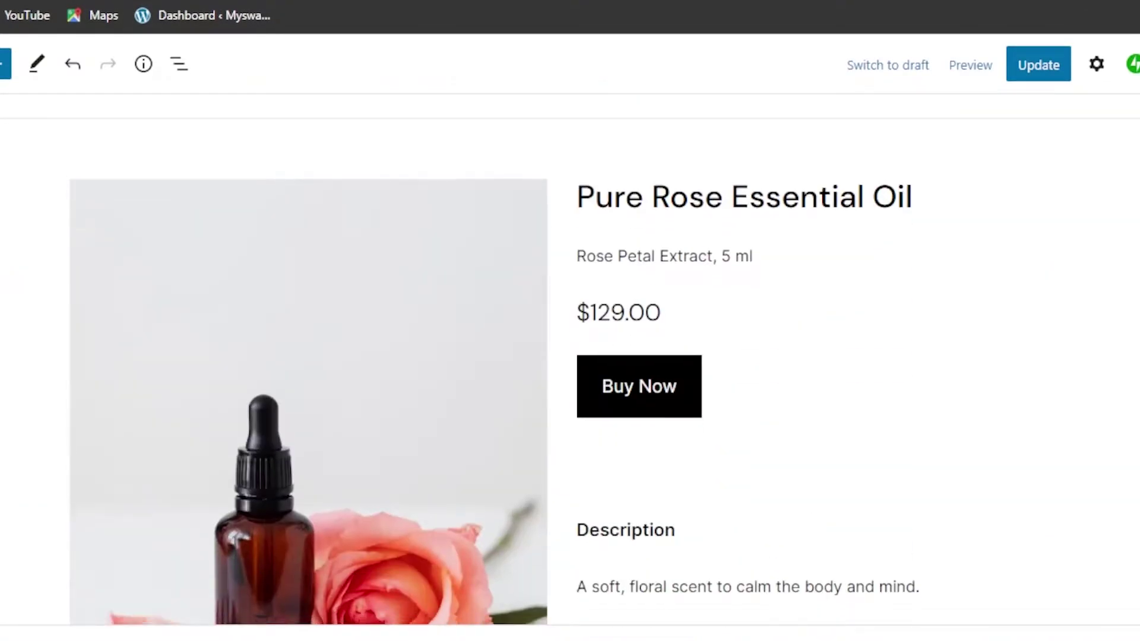
pyautogui.scroll(20, 570, 356)
pyautogui.scroll(1, 639, 133)
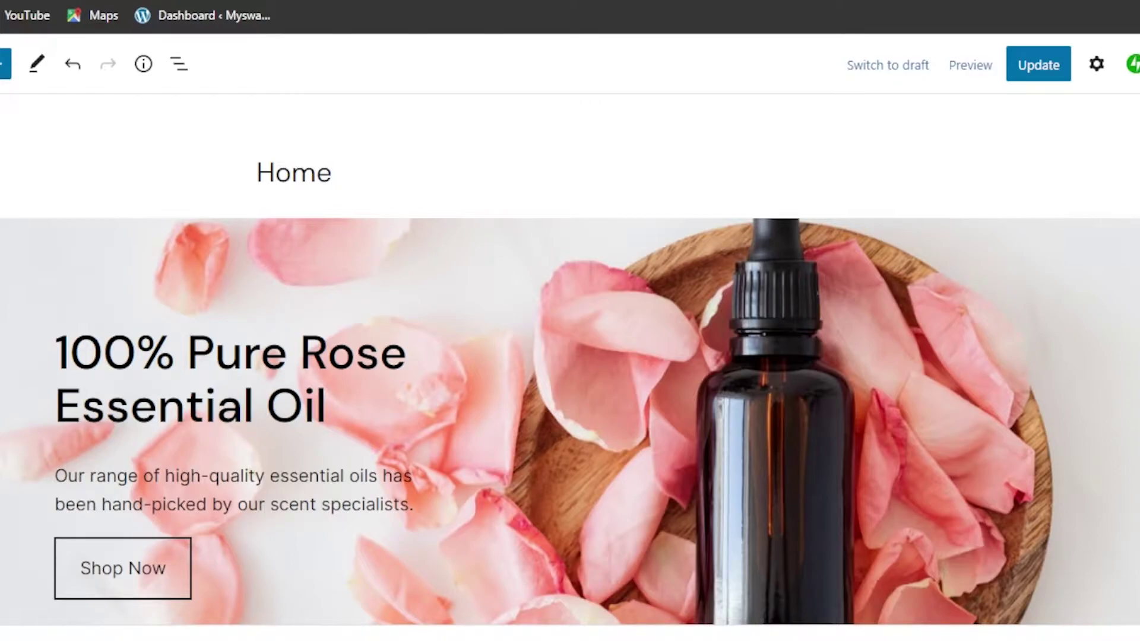
pyautogui.click(5, 63)
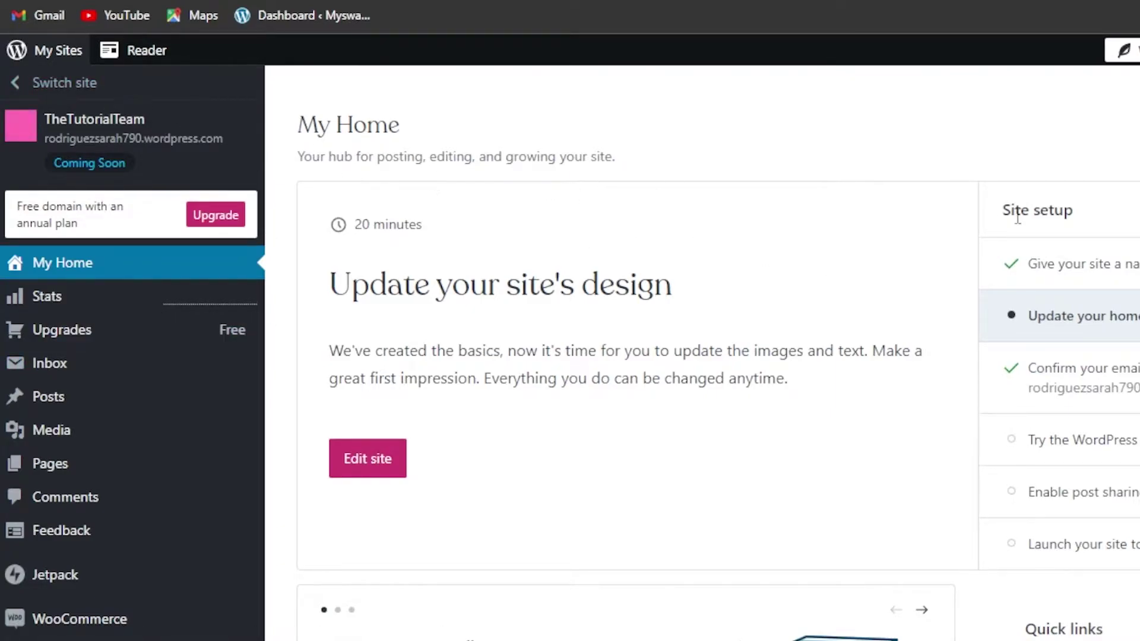
pyautogui.scroll(-3, 936, 183)
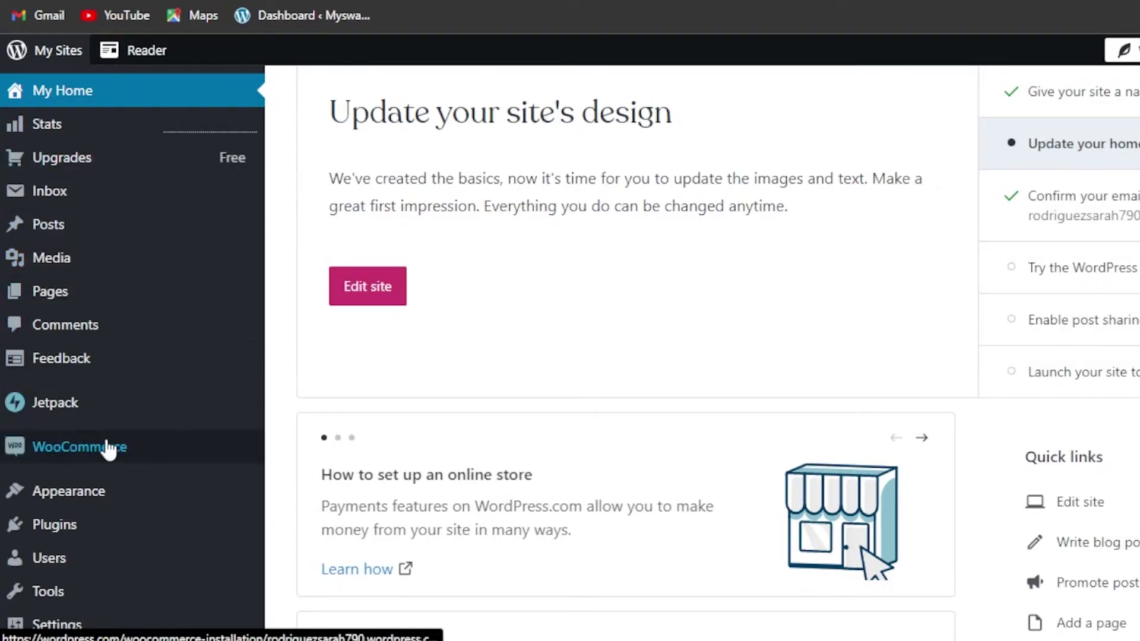
pyautogui.moveTo(47, 292)
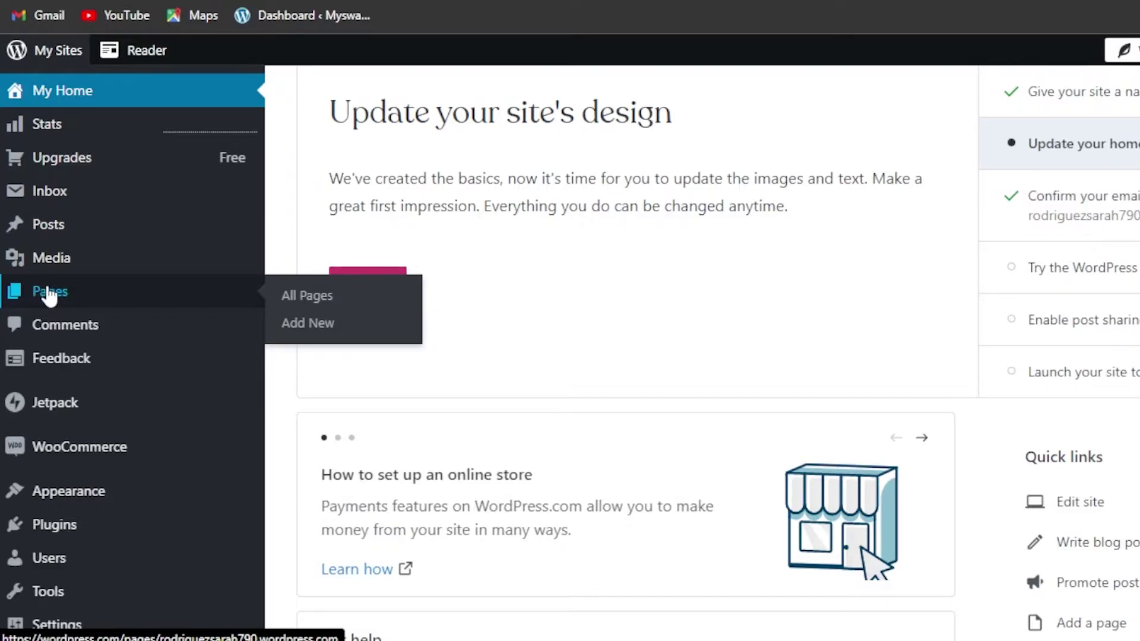
pyautogui.click(48, 293)
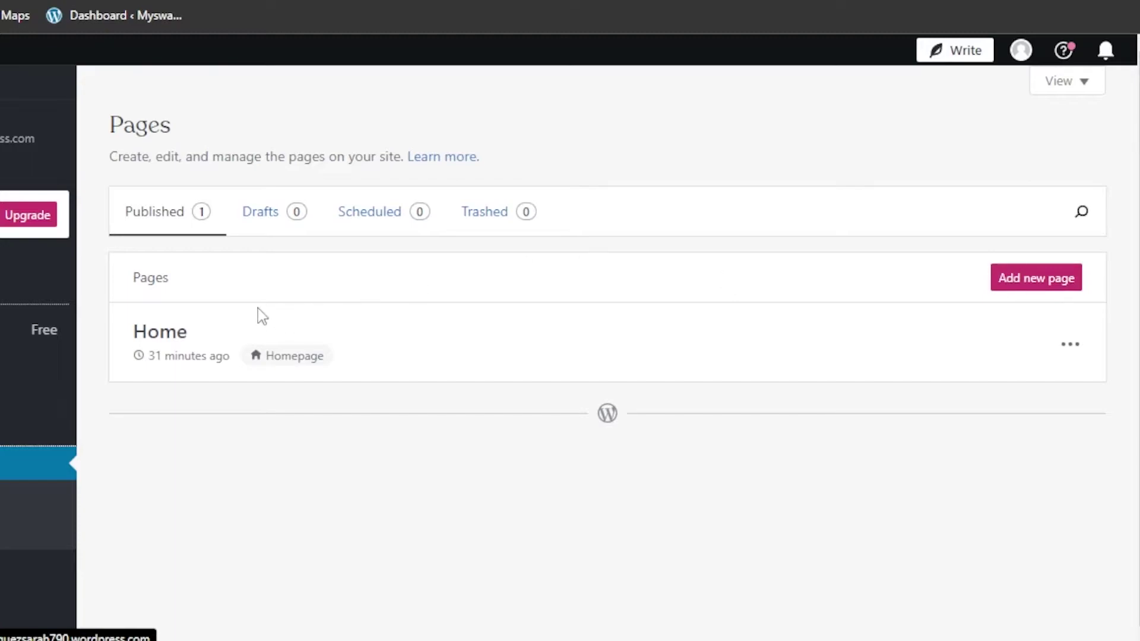
# Show the three-dot actions menu on the Home row of the Pages list.
pyautogui.click(1069, 344)
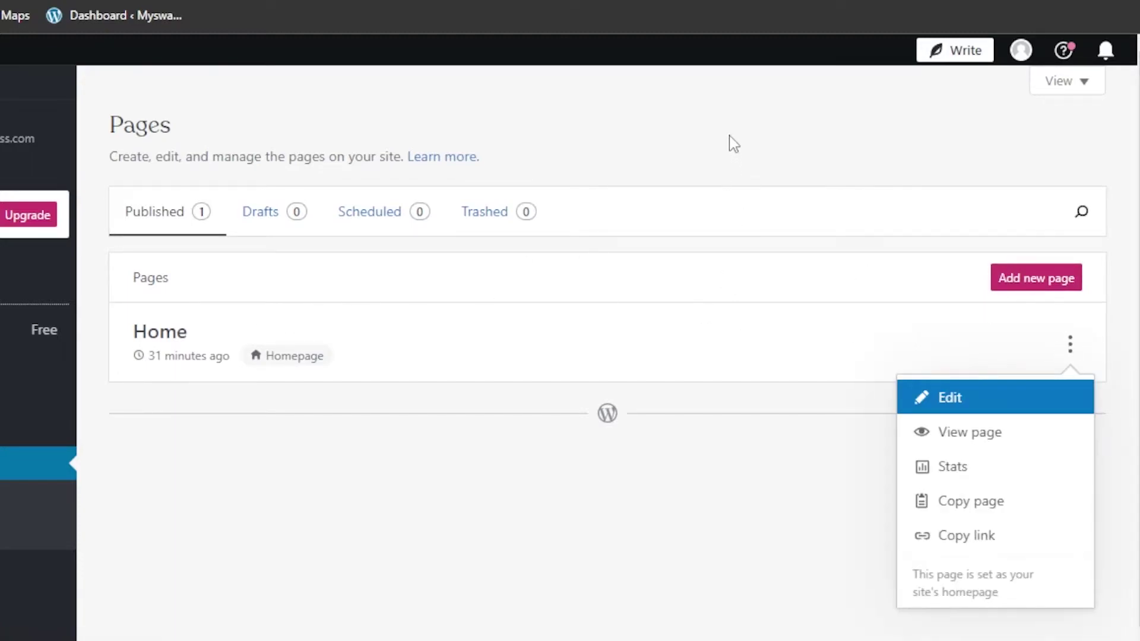
pyautogui.click(746, 102)
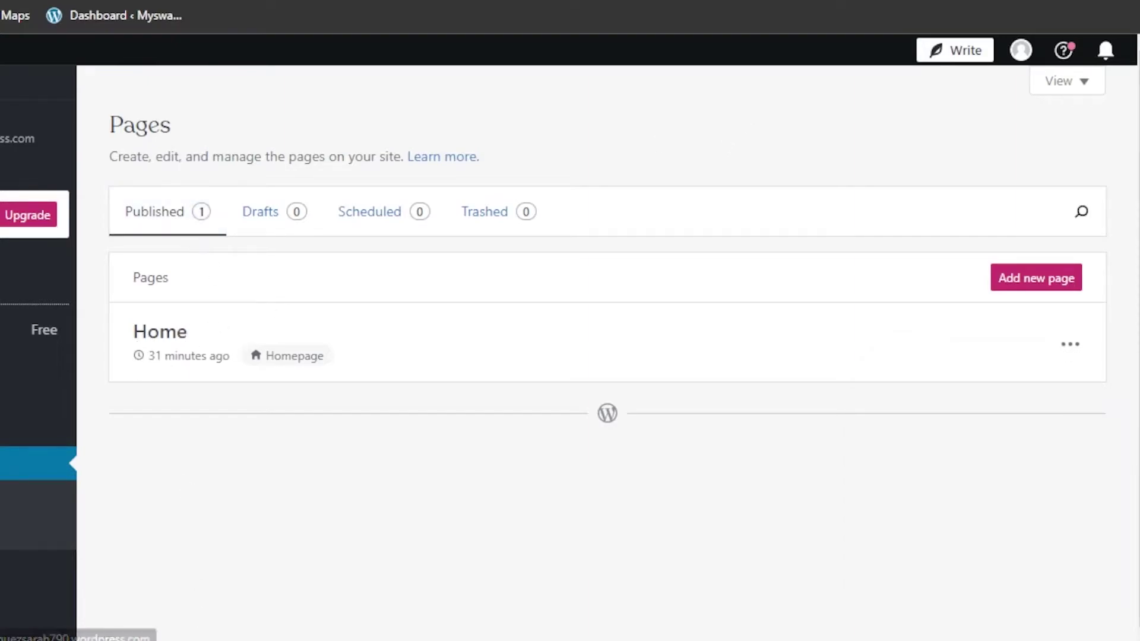
pyautogui.moveTo(218, 365)
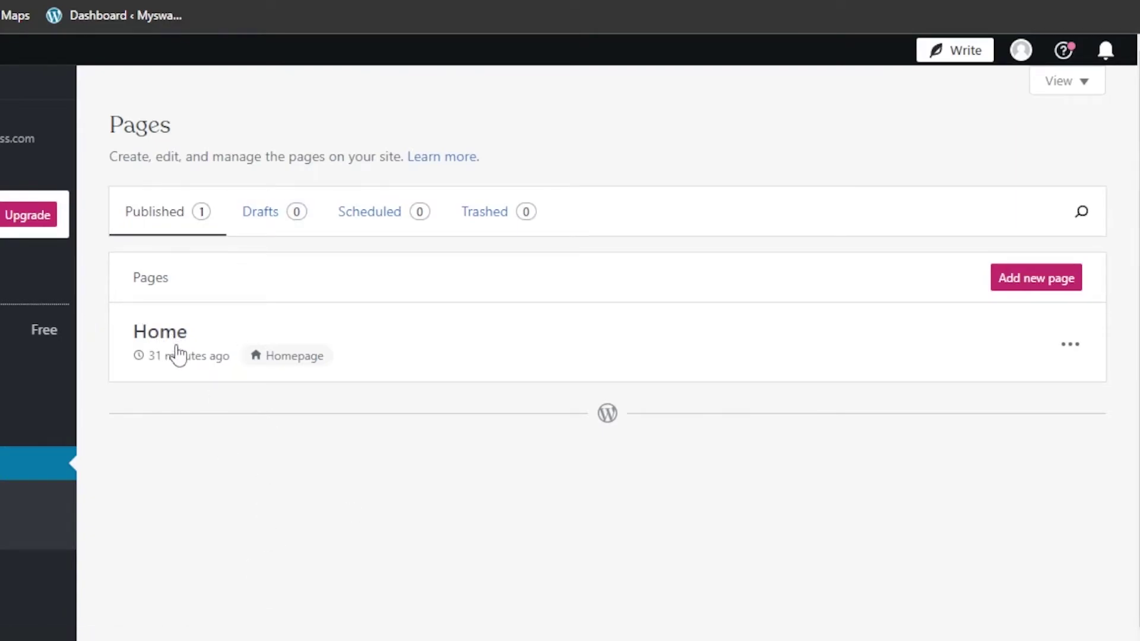
pyautogui.moveTo(177, 354)
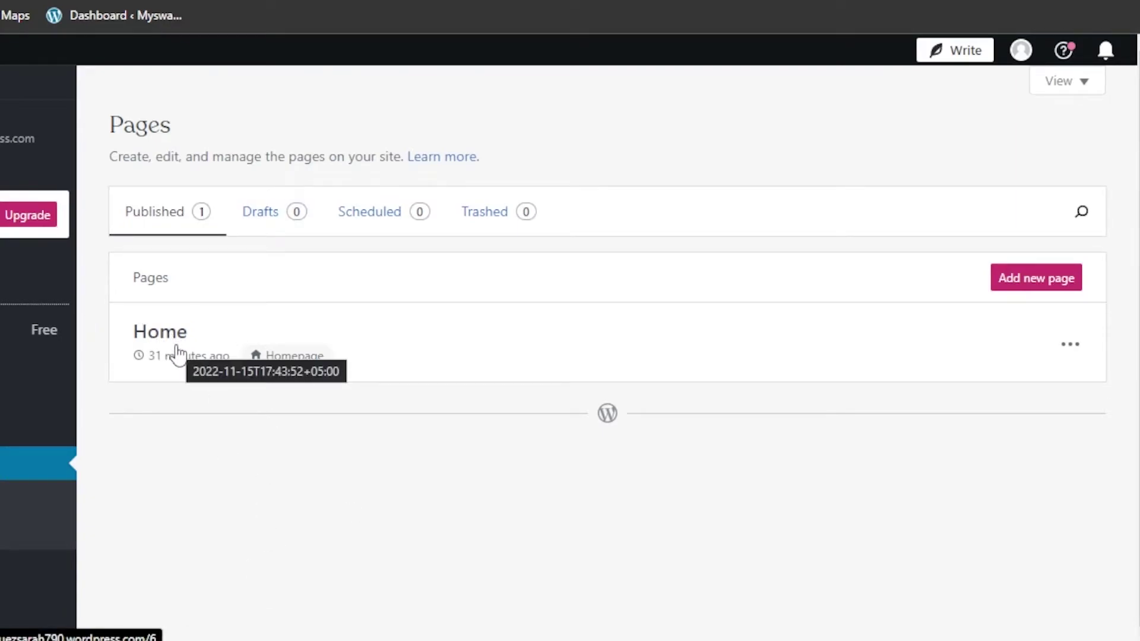
pyautogui.click(1072, 351)
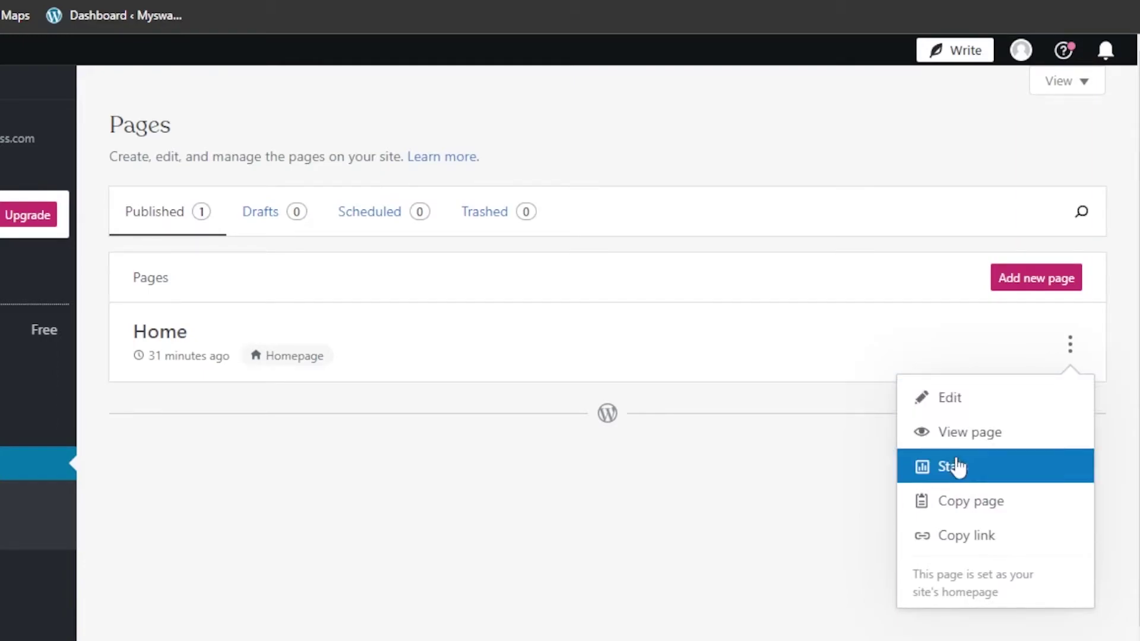
# Duplicate the Home page with Copy page and show the block library in the copy.
pyautogui.click(943, 504)
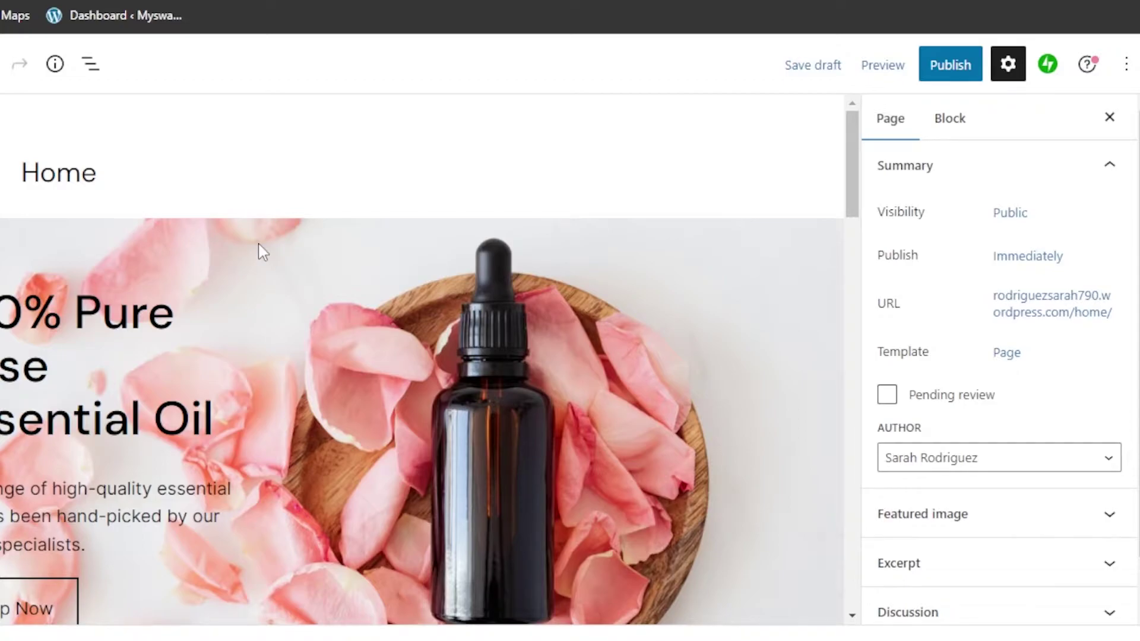
pyautogui.moveTo(853, 178); pyautogui.dragTo(842, 136)
pyautogui.moveTo(851, 152)
pyautogui.mouseDown()
pyautogui.moveTo(849, 403)
pyautogui.moveTo(851, 142)
pyautogui.mouseUp()
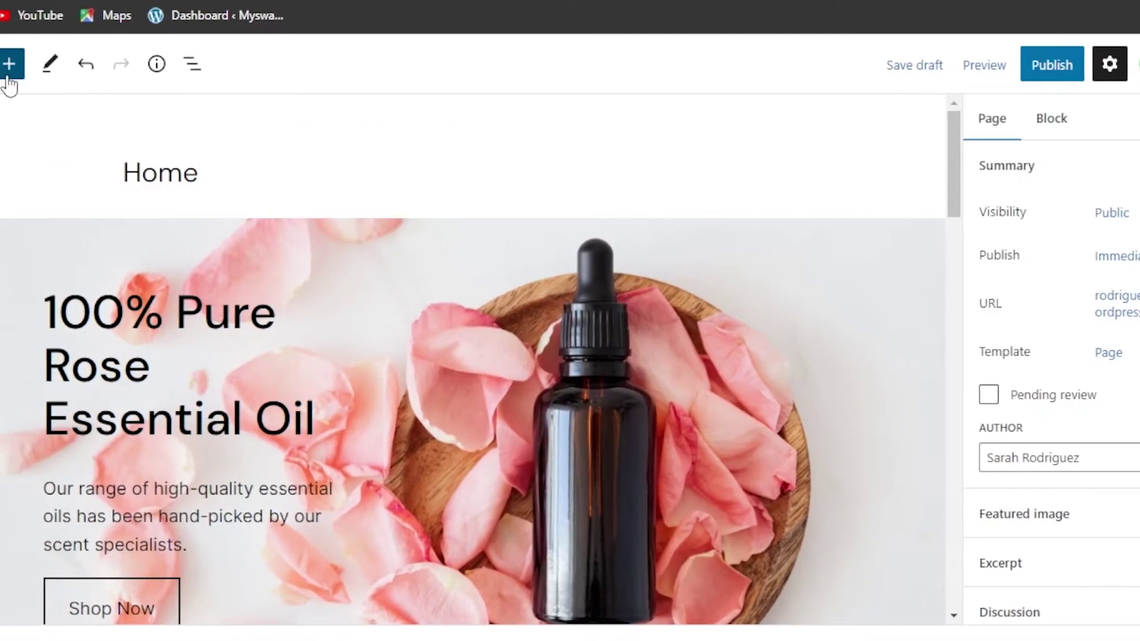
pyautogui.click(9, 71)
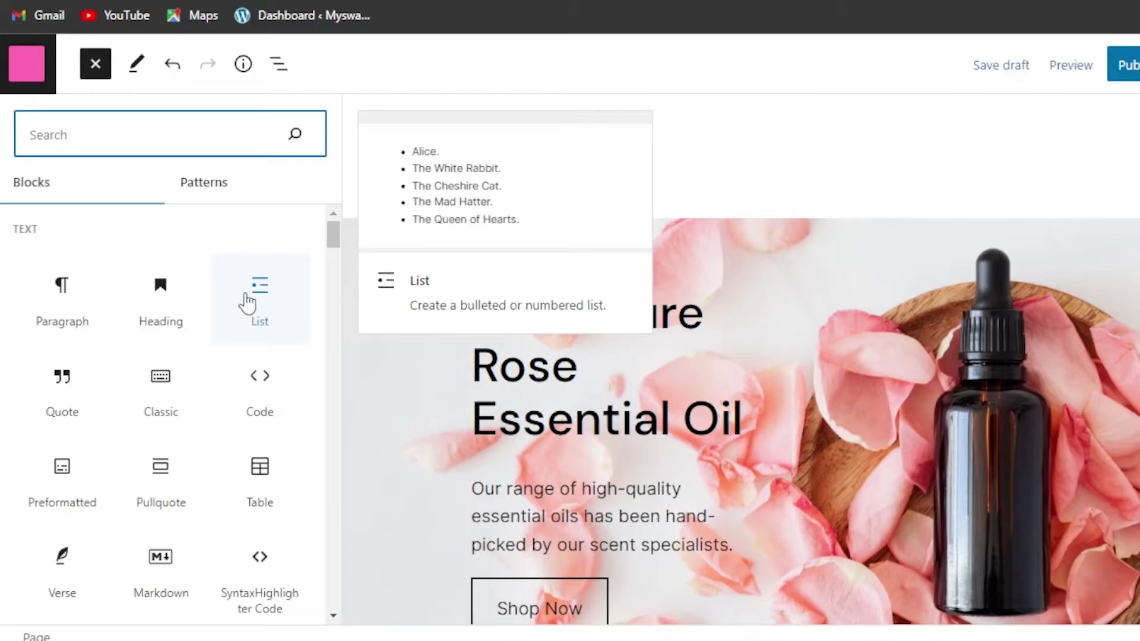
# Change the duplicated page's title from 'Home' to 'Product Page'.
pyautogui.click(713, 125)
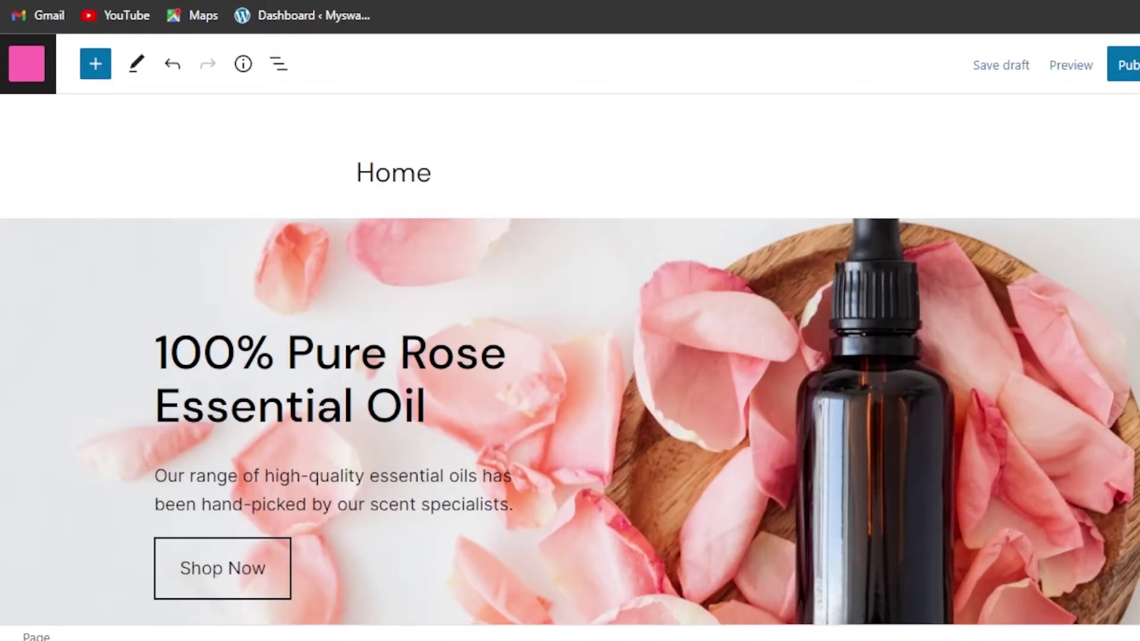
pyautogui.scroll(-6, 623, 369)
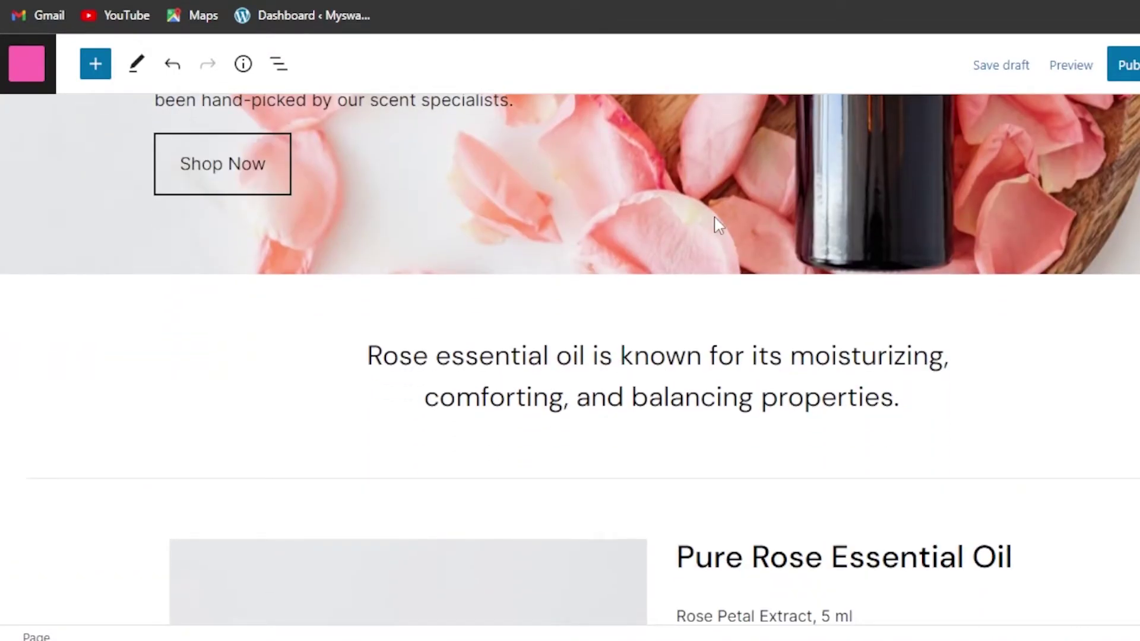
pyautogui.moveTo(368, 372); pyautogui.dragTo(627, 380)
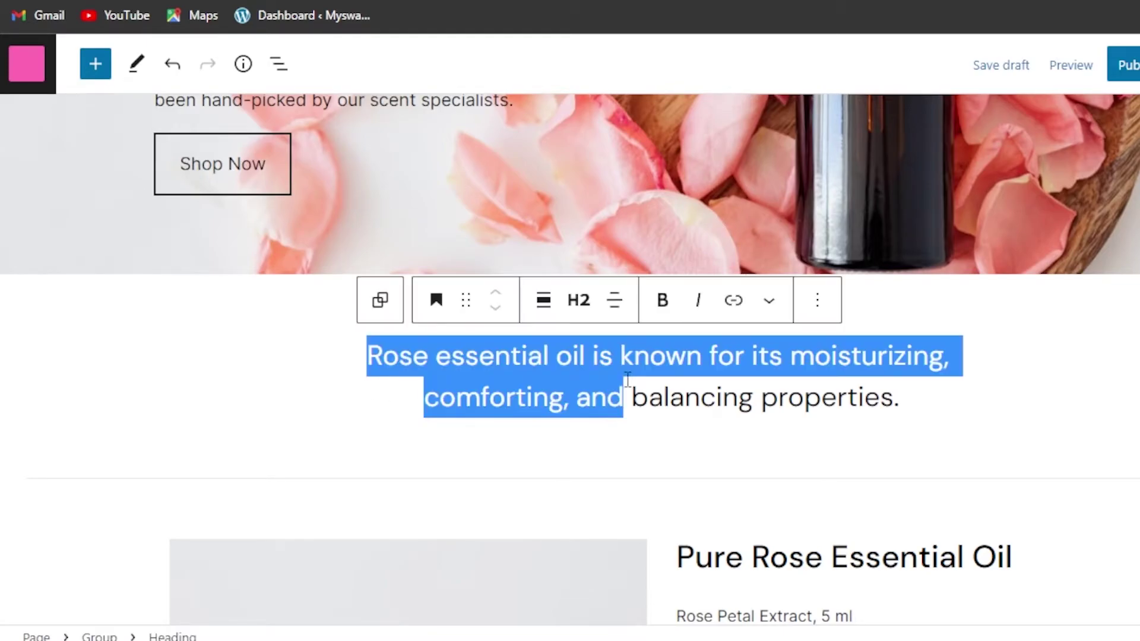
pyautogui.scroll(6, 661, 475)
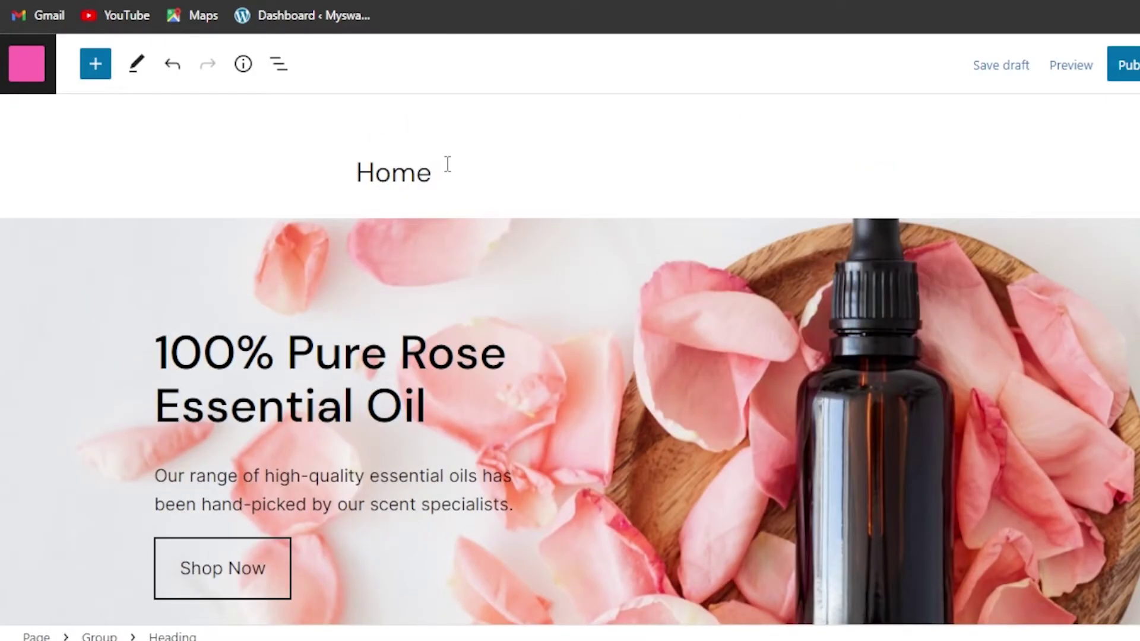
pyautogui.click(442, 165)
pyautogui.press('BackSpace')
pyautogui.press('BackSpace')
pyautogui.press('BackSpace')
pyautogui.press('BackSpace')
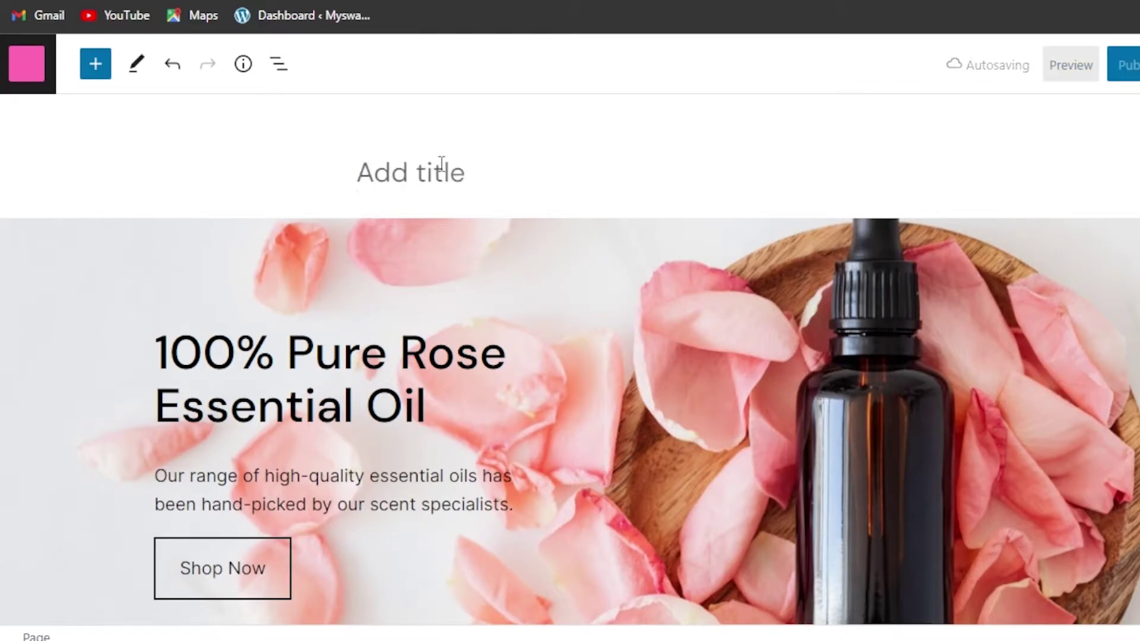
pyautogui.hotkey('ctrl', 'z')
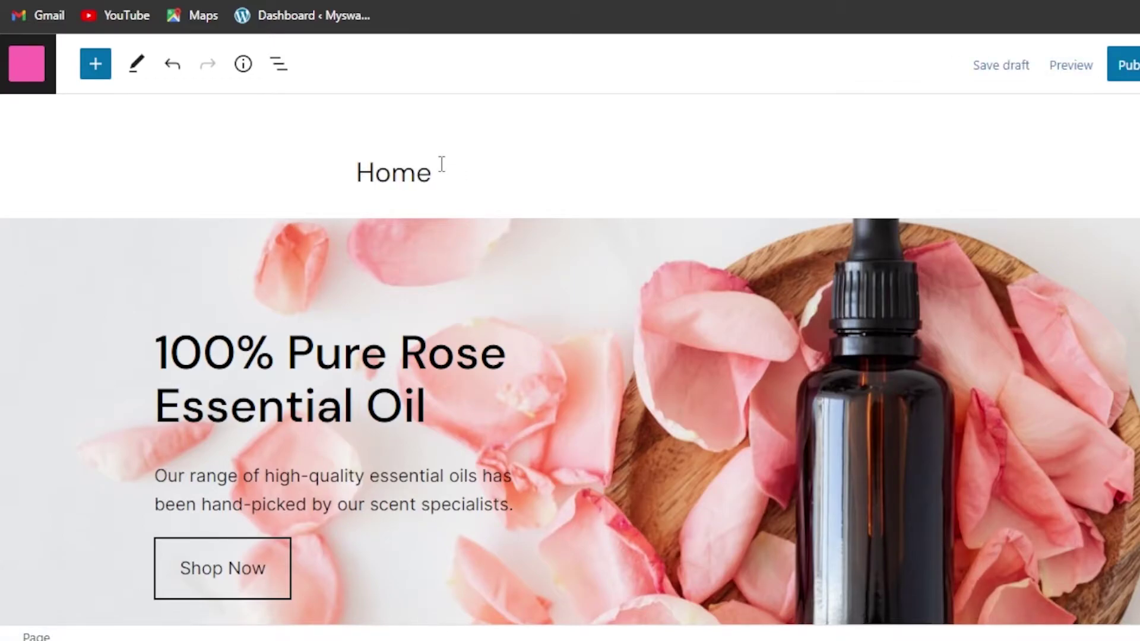
pyautogui.write('P')
pyautogui.write('roduct')
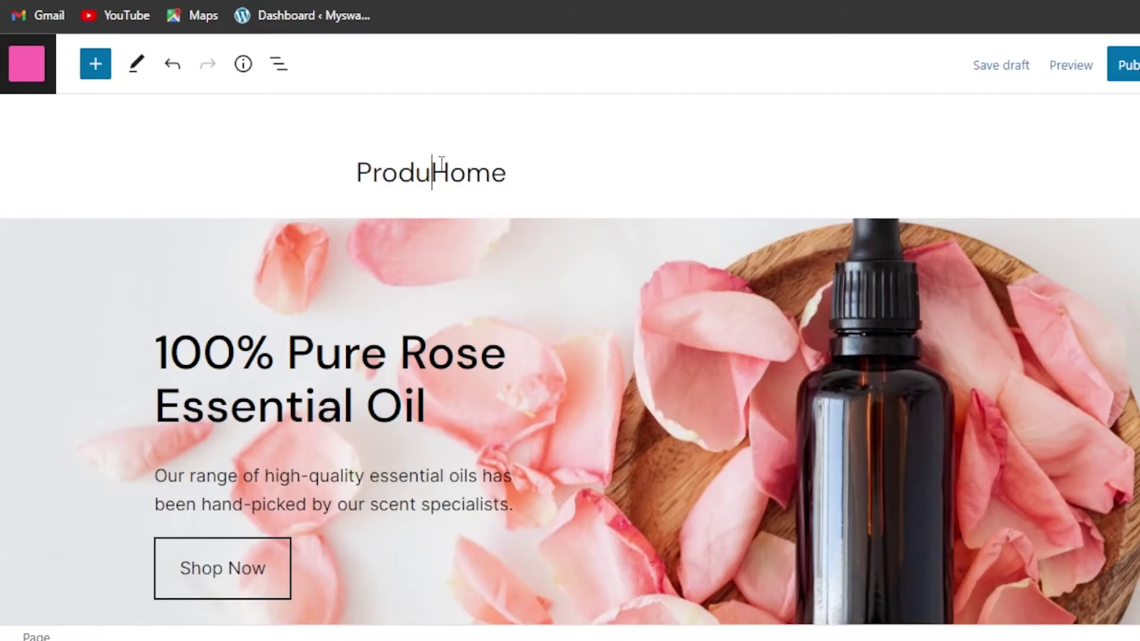
pyautogui.click(537, 172)
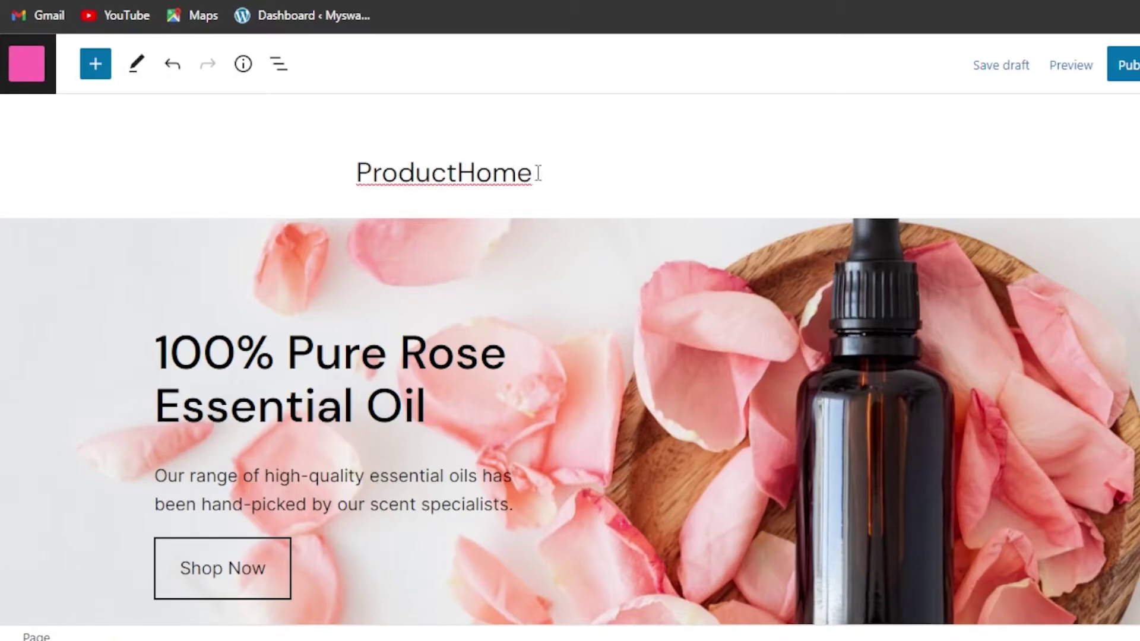
pyautogui.press('BackSpace')
pyautogui.press('BackSpace')
pyautogui.press('BackSpace')
pyautogui.press('BackSpace')
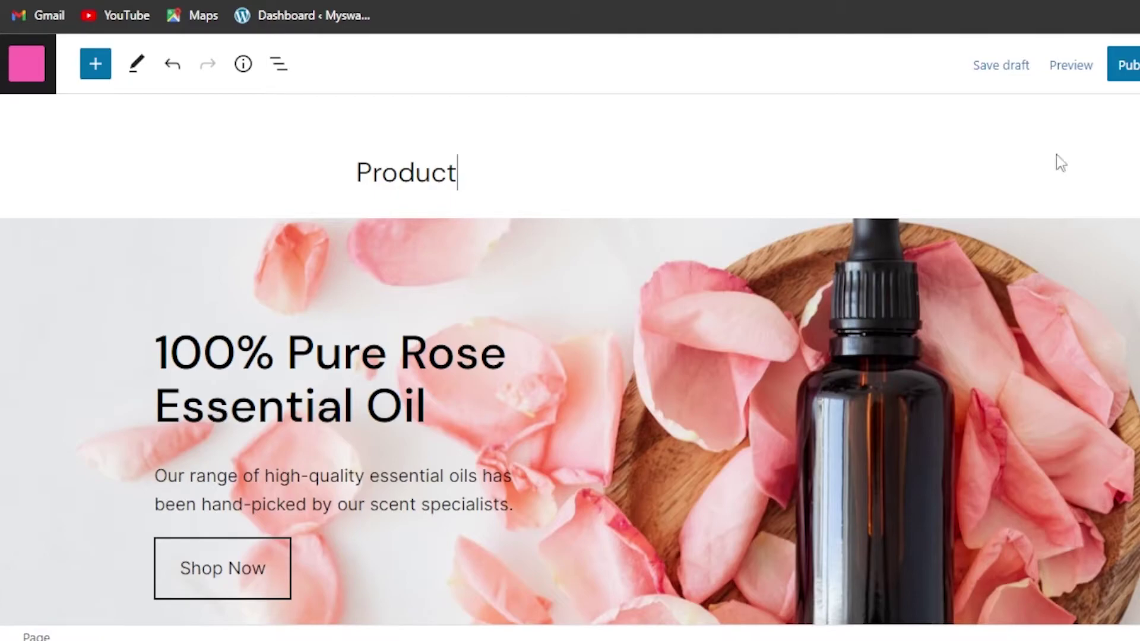
pyautogui.write('Page')
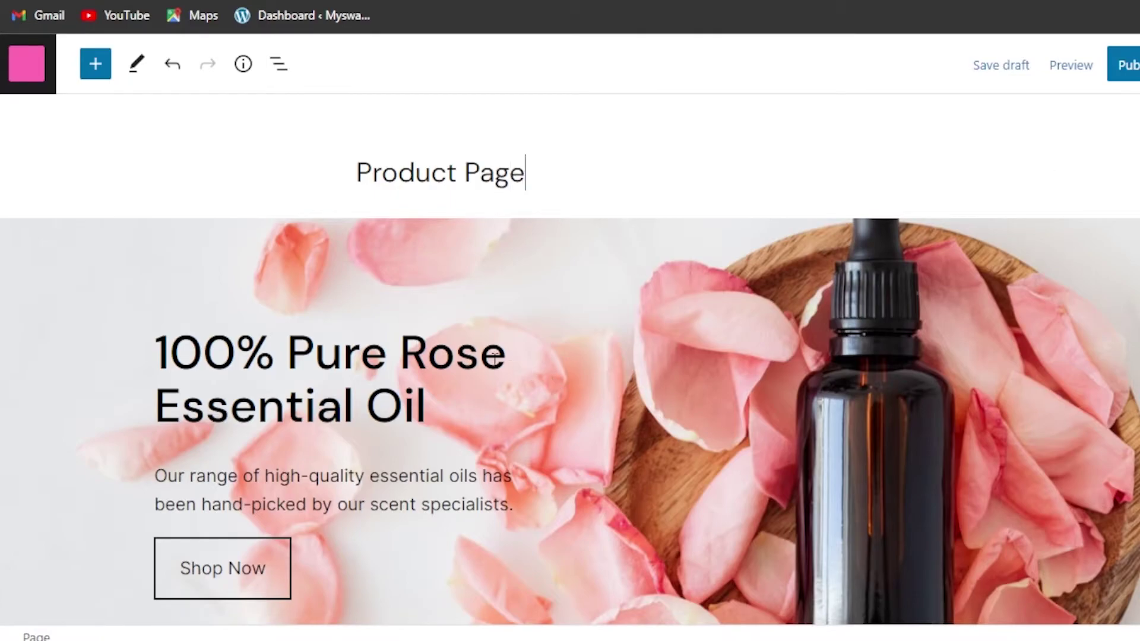
pyautogui.scroll(-2, 570, 356)
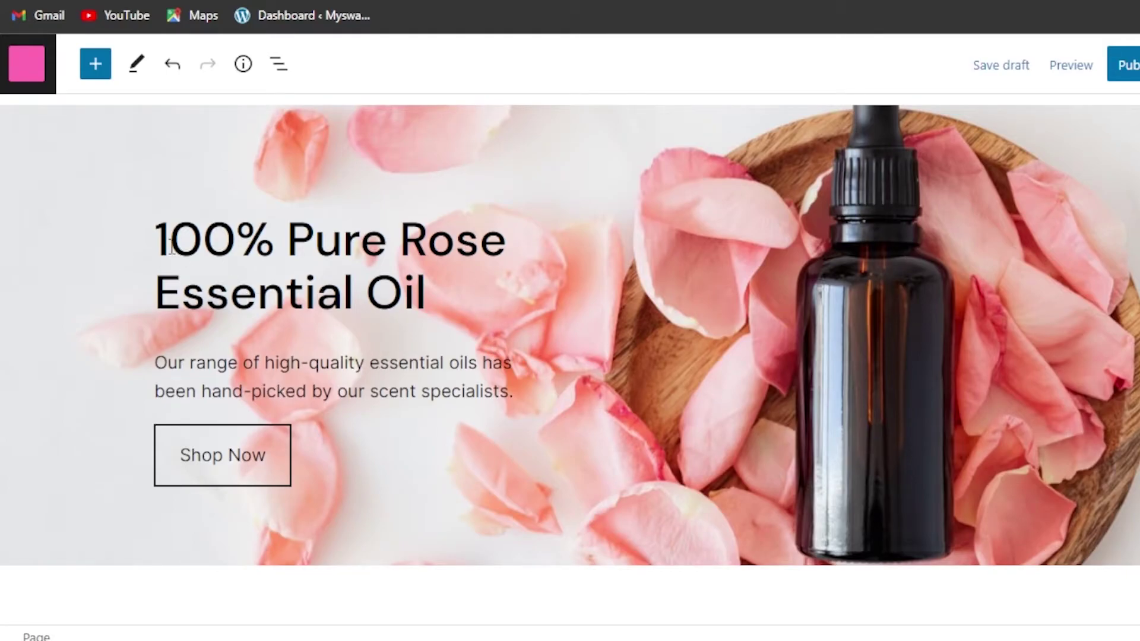
# Widen the hero's Layout Grid column and replace the rose oil heading and text with 'NEW PRODUCT'.
pyautogui.moveTo(171, 246); pyautogui.dragTo(416, 380)
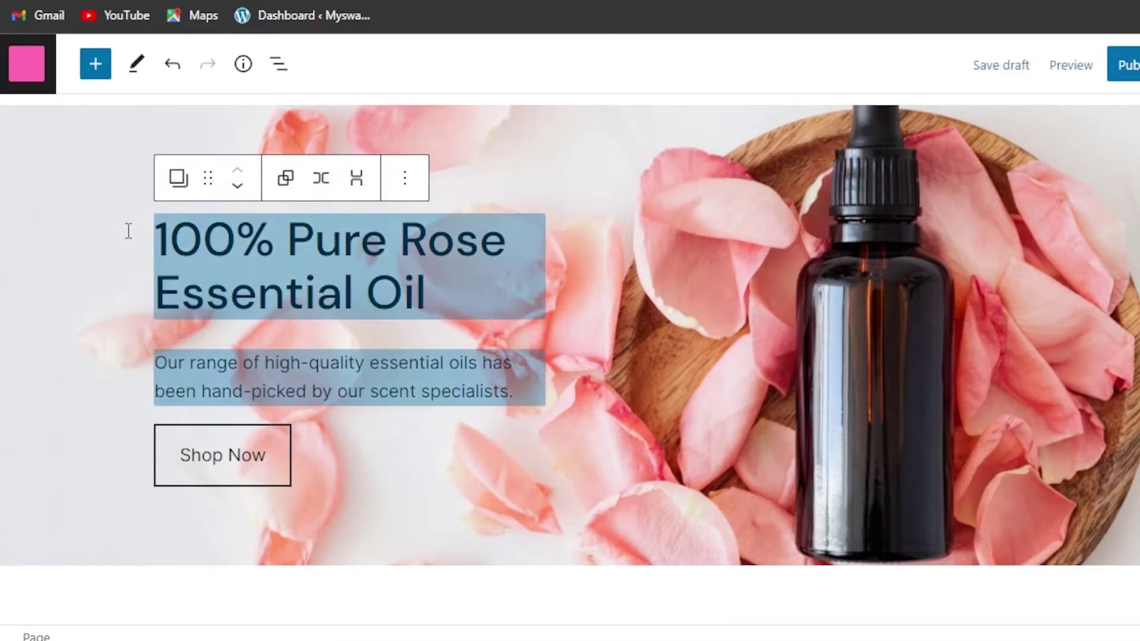
pyautogui.click(128, 231)
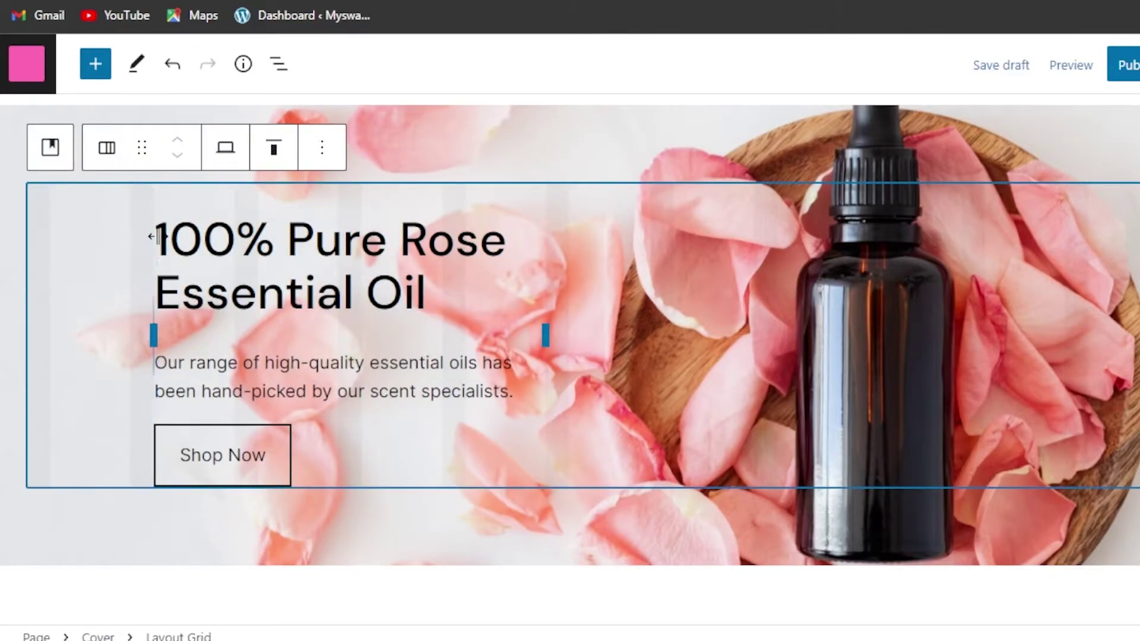
pyautogui.moveTo(161, 233); pyautogui.dragTo(53, 266)
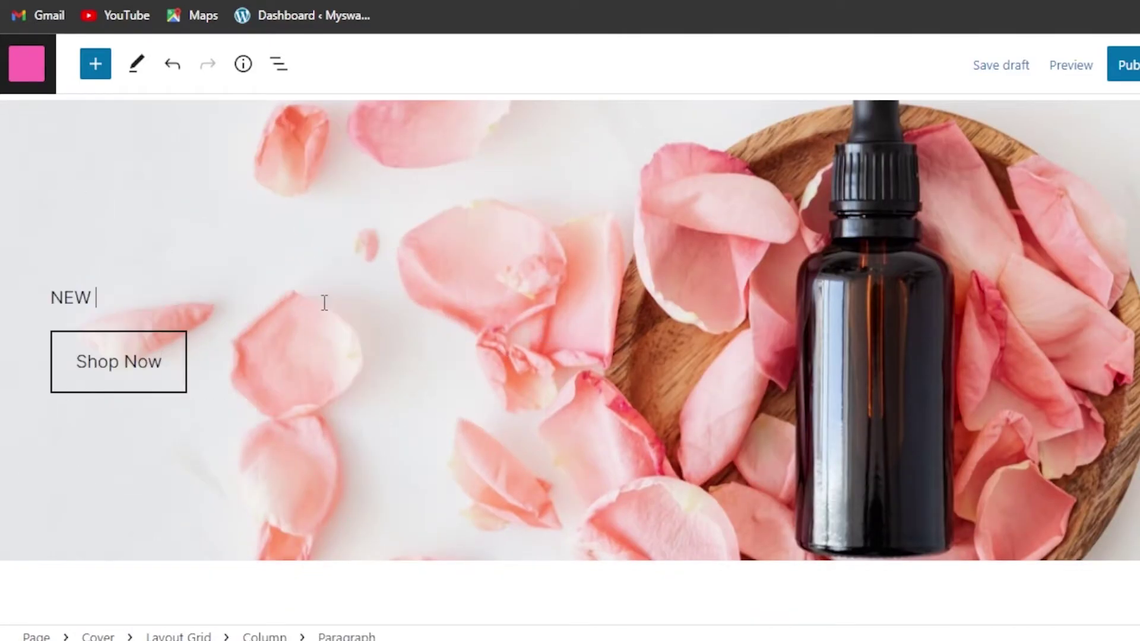
pyautogui.write('PRODUCT')
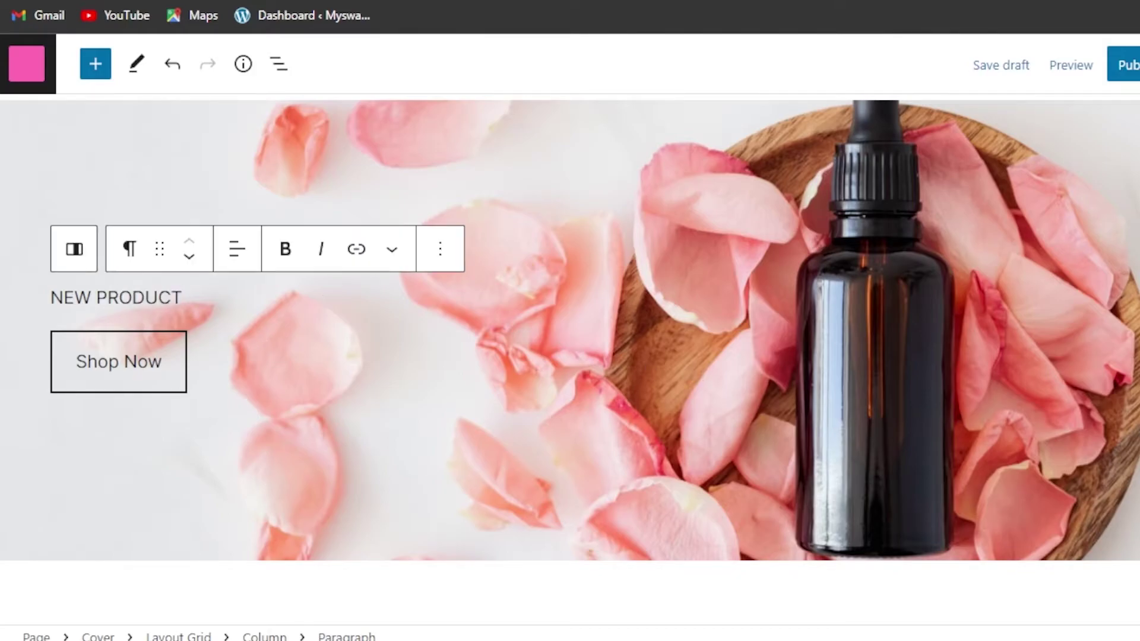
pyautogui.scroll(-15, 570, 356)
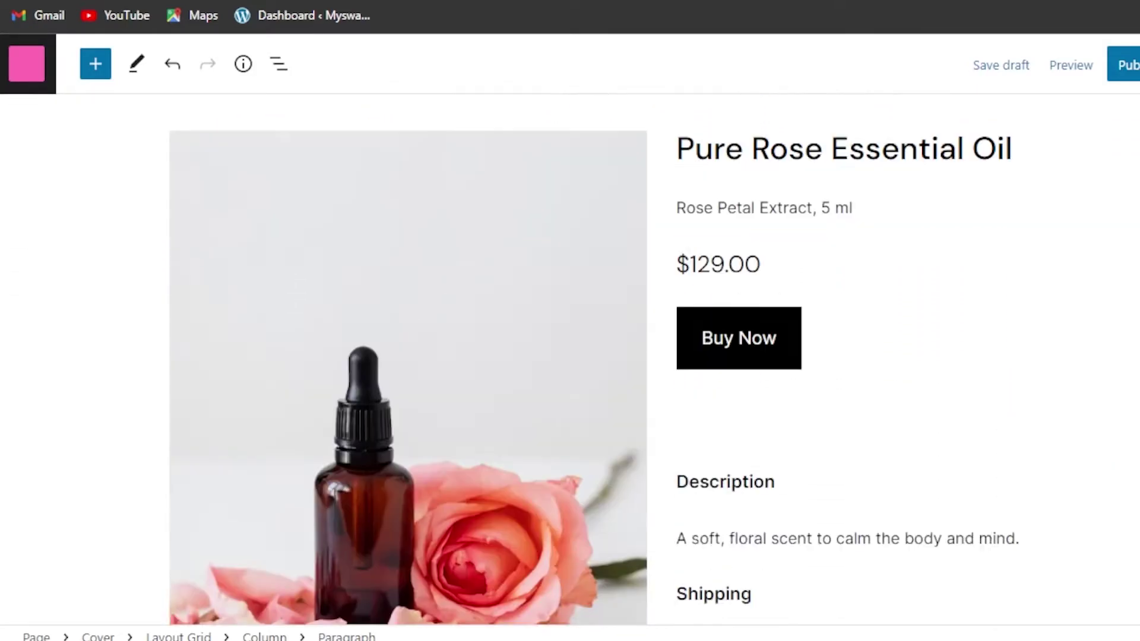
pyautogui.scroll(-10, 570, 356)
pyautogui.scroll(11, 570, 356)
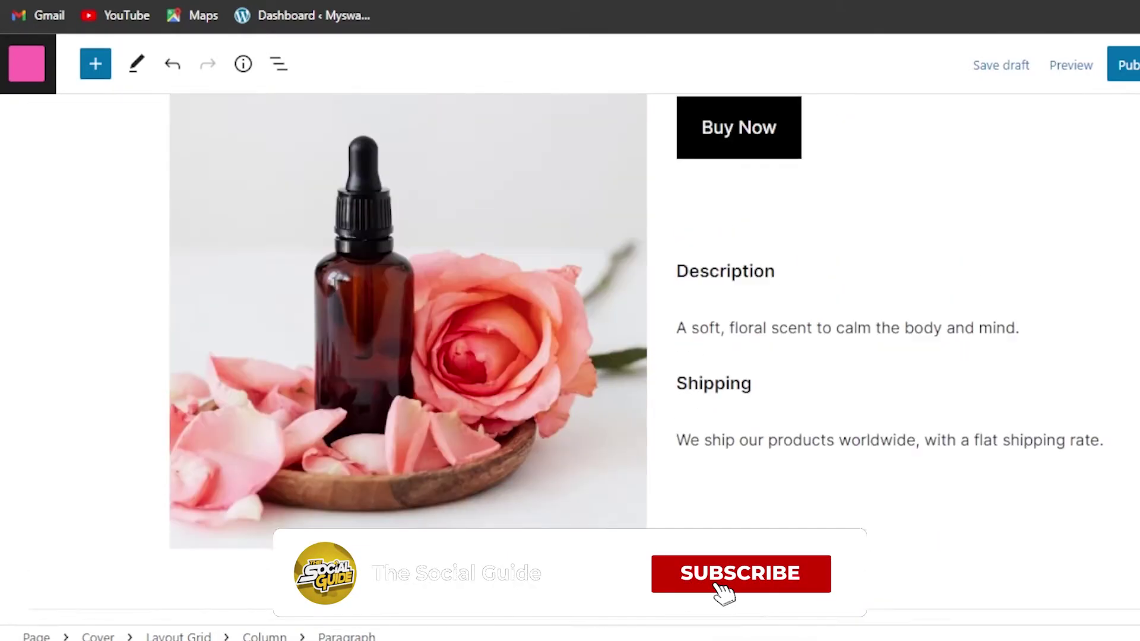
pyautogui.scroll(-7, 570, 356)
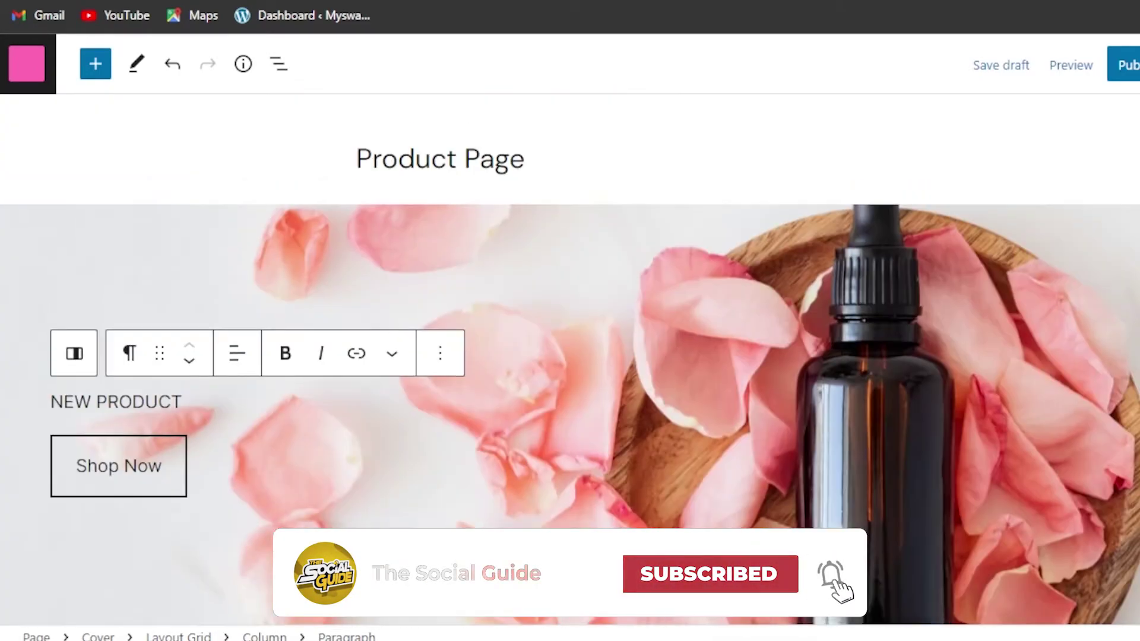
pyautogui.click(93, 70)
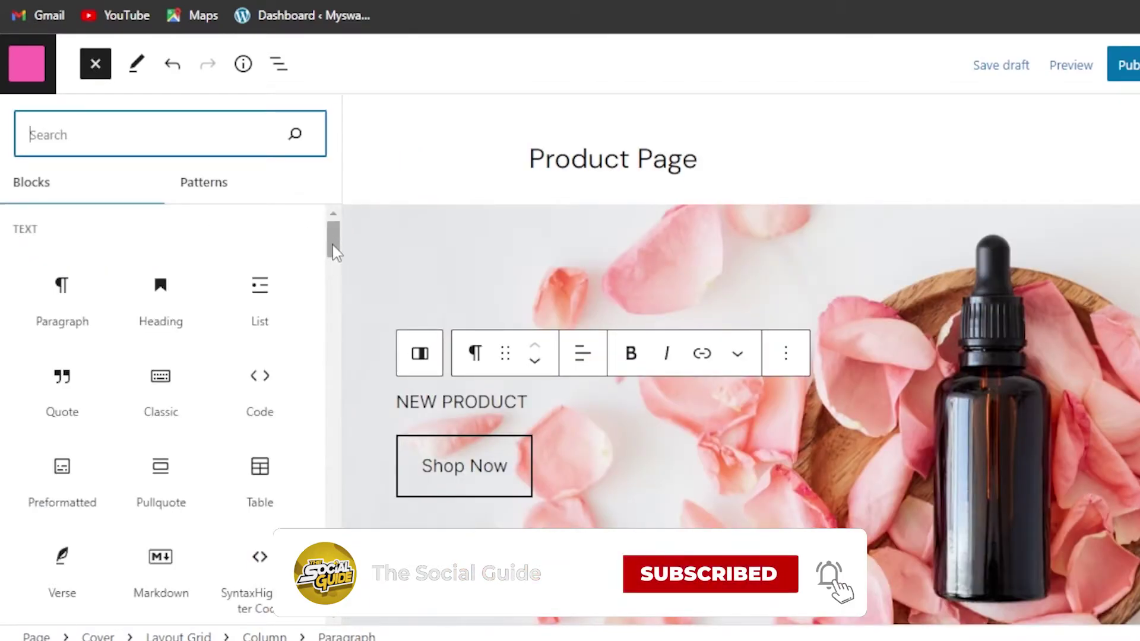
pyautogui.moveTo(333, 245); pyautogui.dragTo(337, 360)
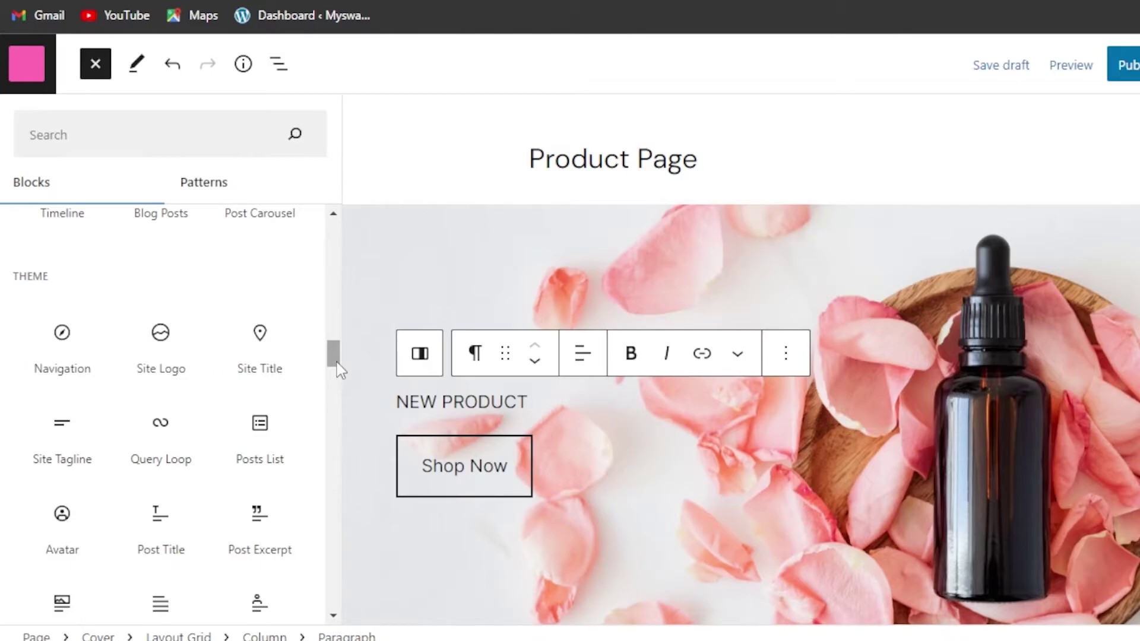
pyautogui.moveTo(340, 369); pyautogui.dragTo(331, 423)
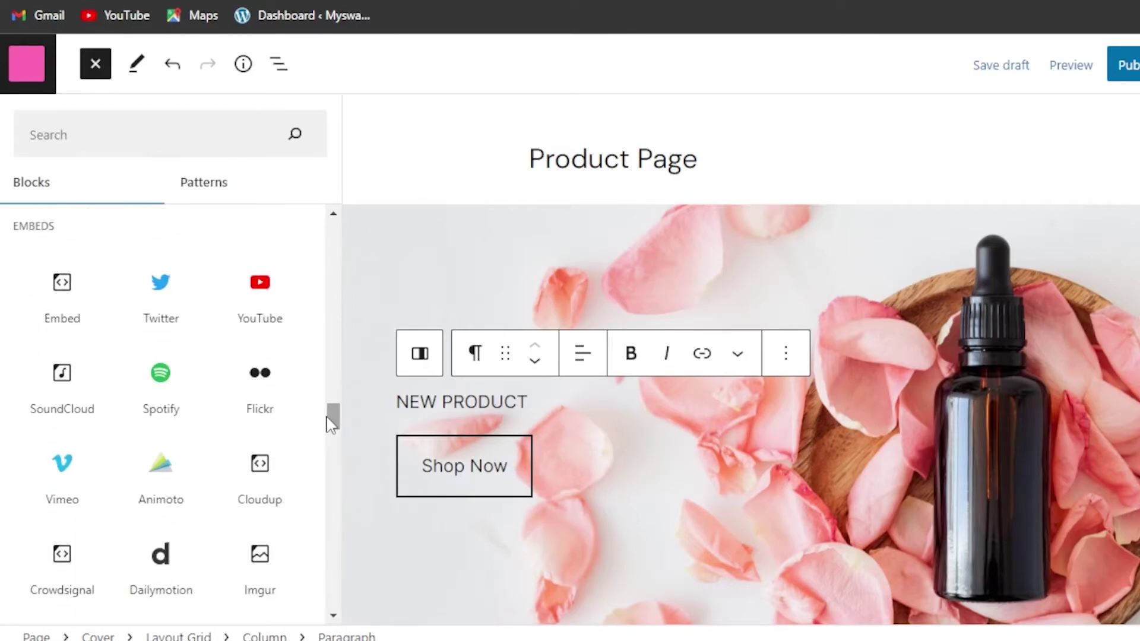
pyautogui.moveTo(330, 422); pyautogui.dragTo(331, 326)
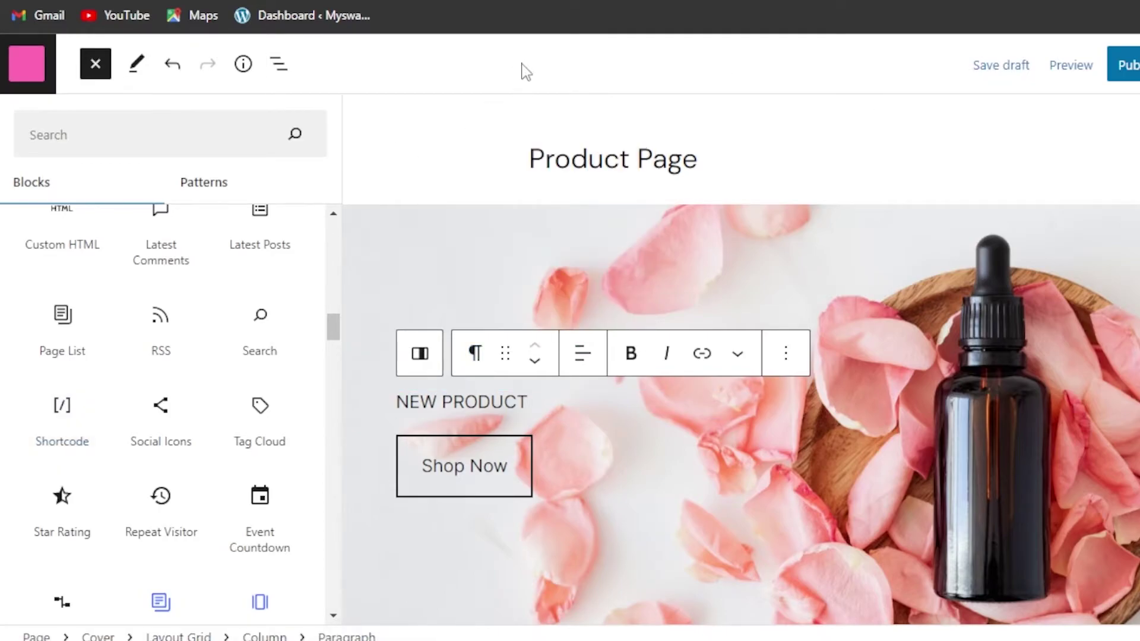
pyautogui.press('Escape')
pyautogui.scroll(-15, 570, 356)
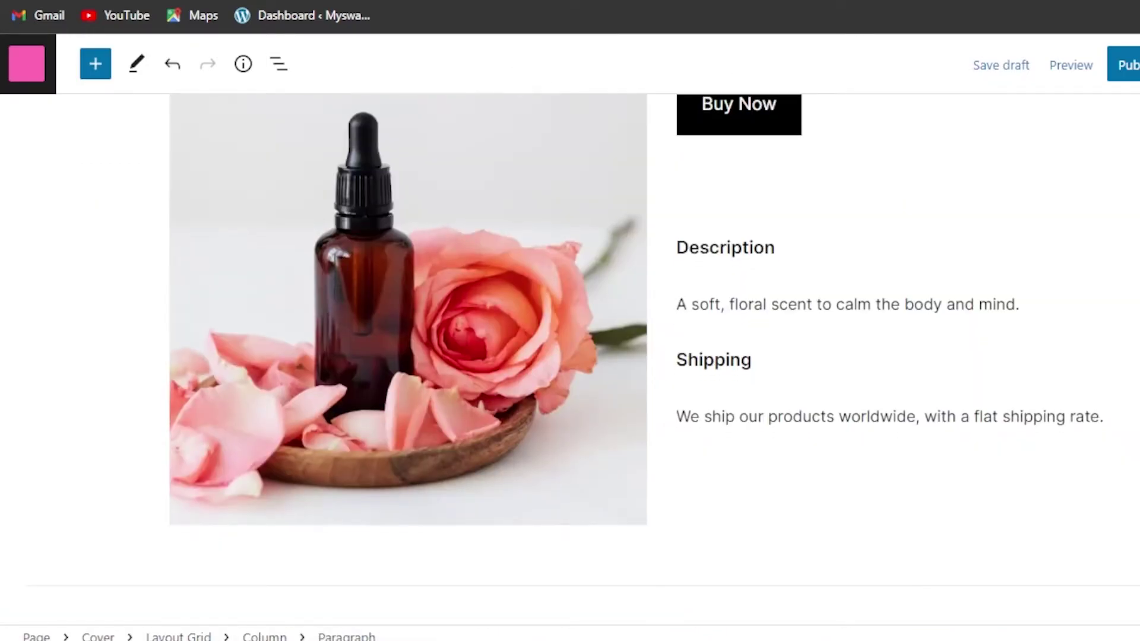
pyautogui.scroll(15, 570, 356)
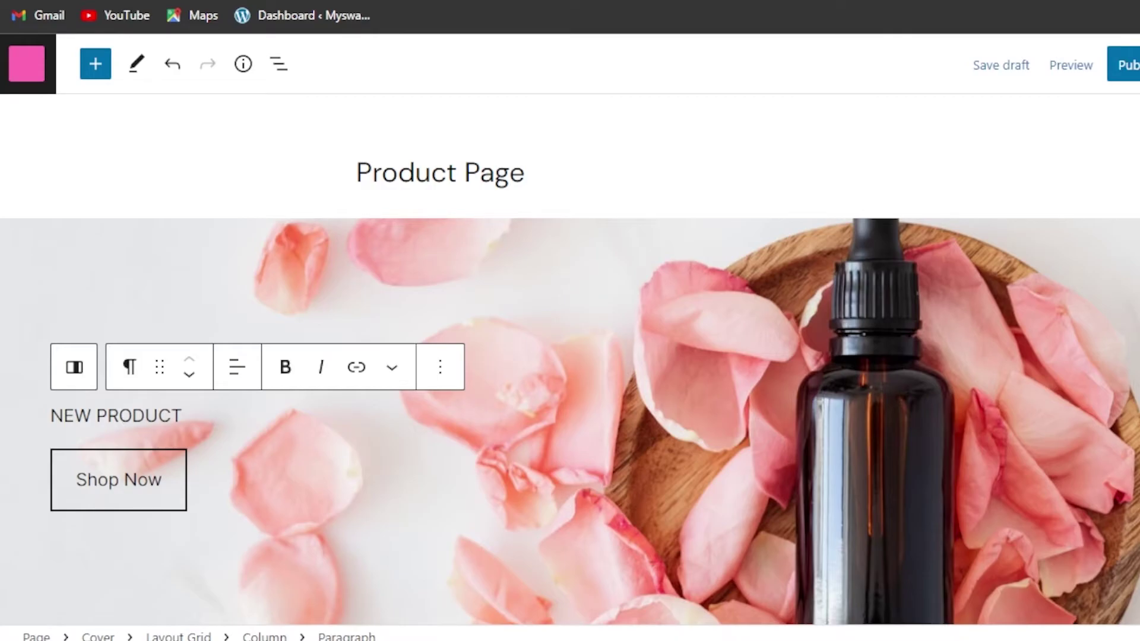
pyautogui.scroll(-20, 570, 356)
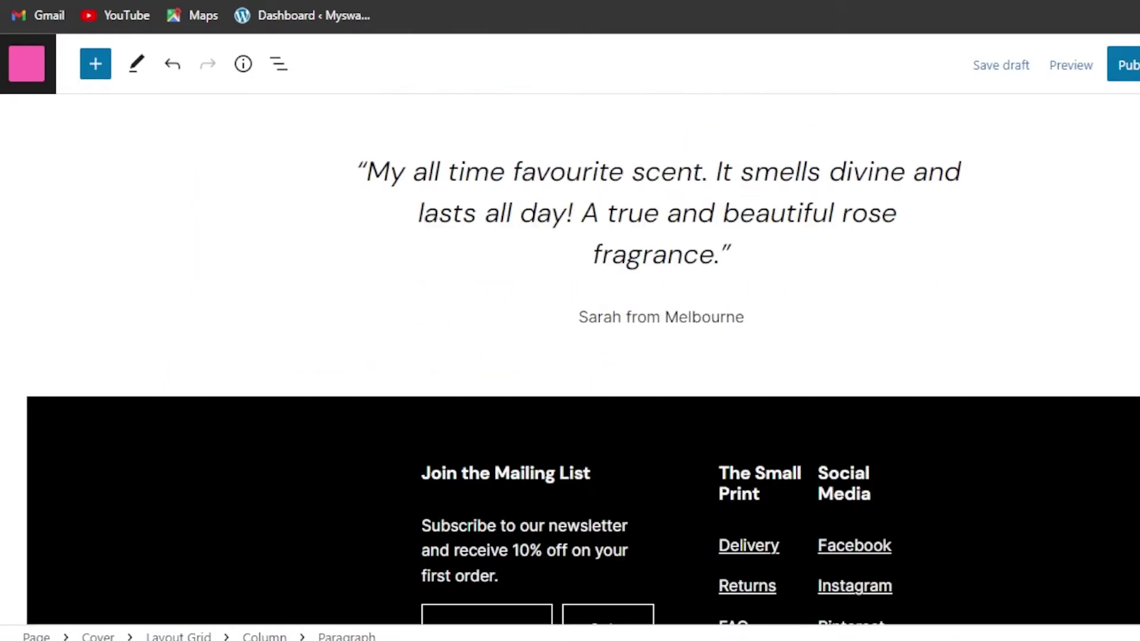
# Save Product Page, with its NEW PRODUCT hero, as a draft.
pyautogui.scroll(20, 570, 356)
pyautogui.scroll(8, 570, 356)
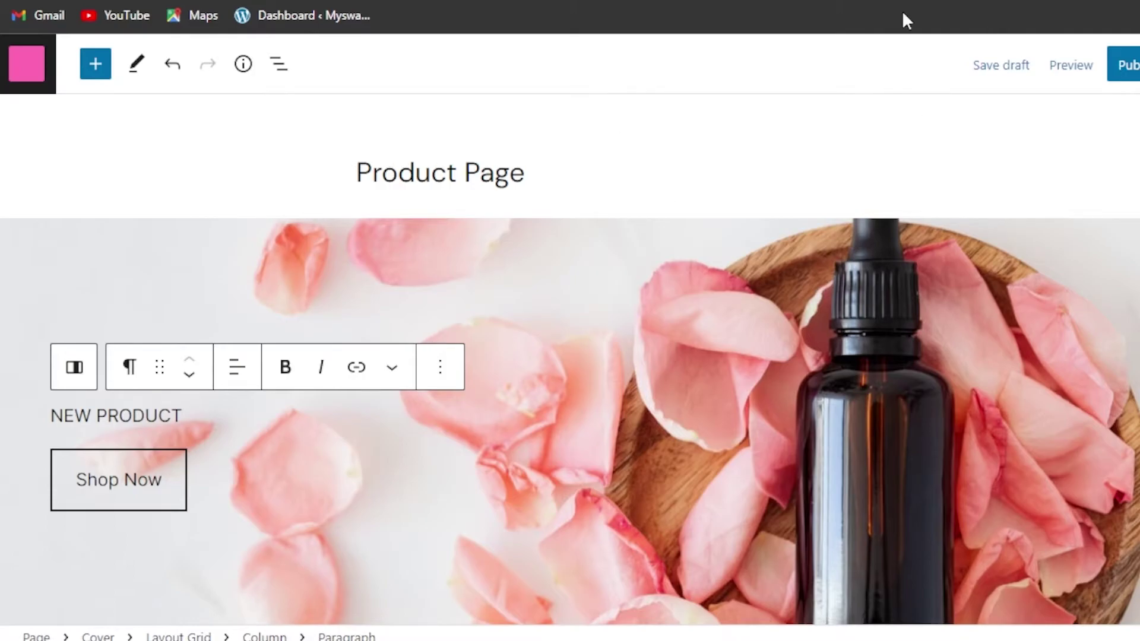
pyautogui.click(1000, 65)
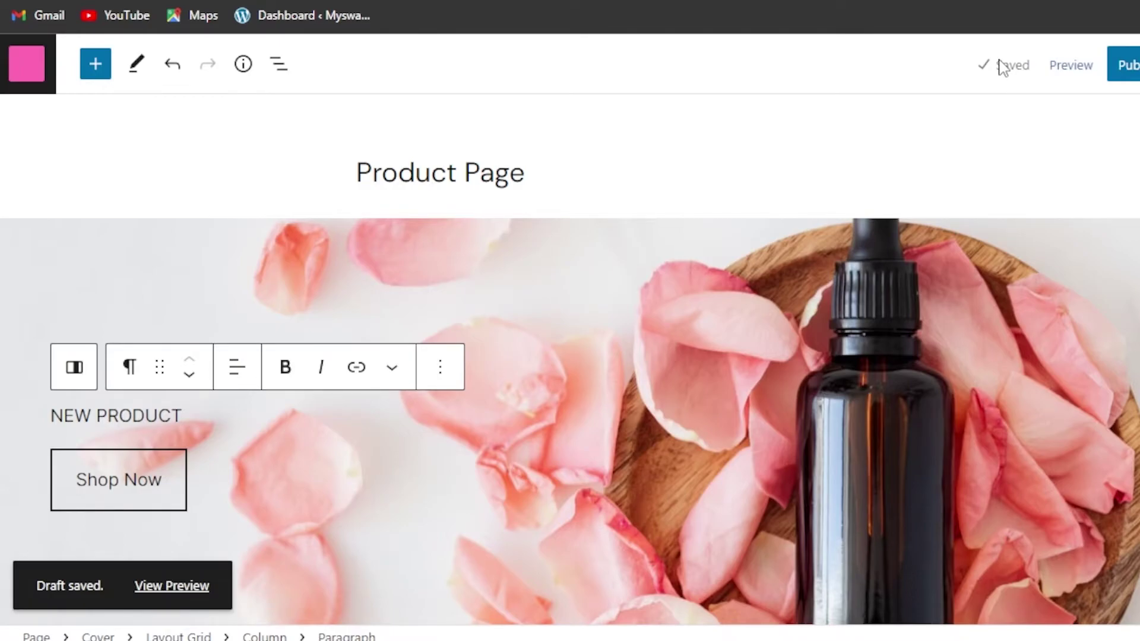
pyautogui.click(33, 71)
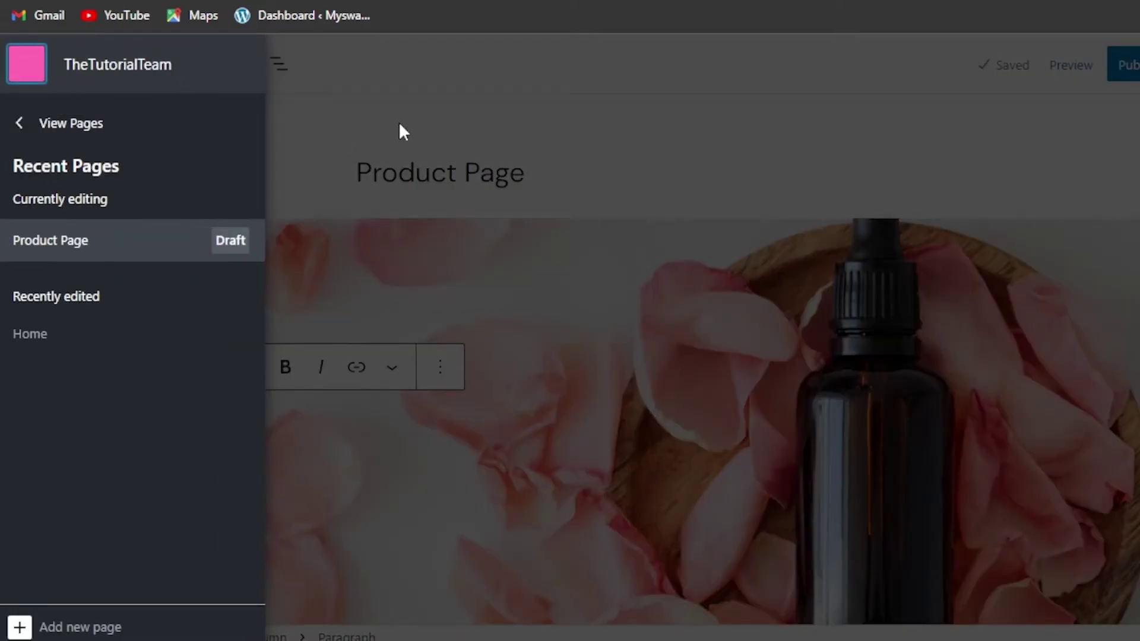
pyautogui.click(413, 112)
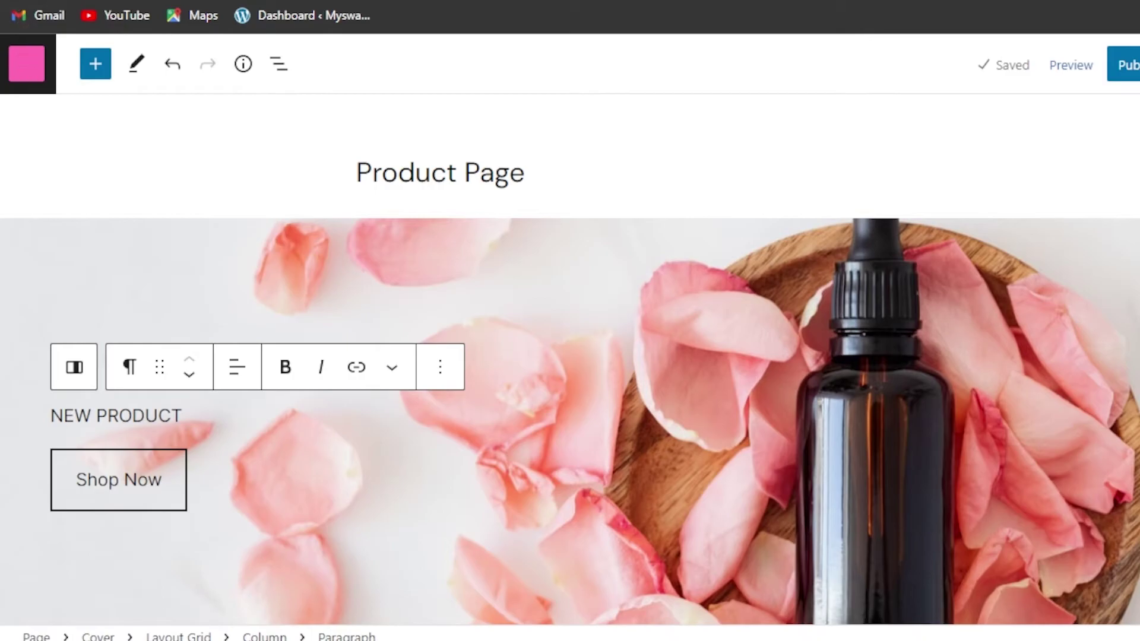
pyautogui.click(30, 81)
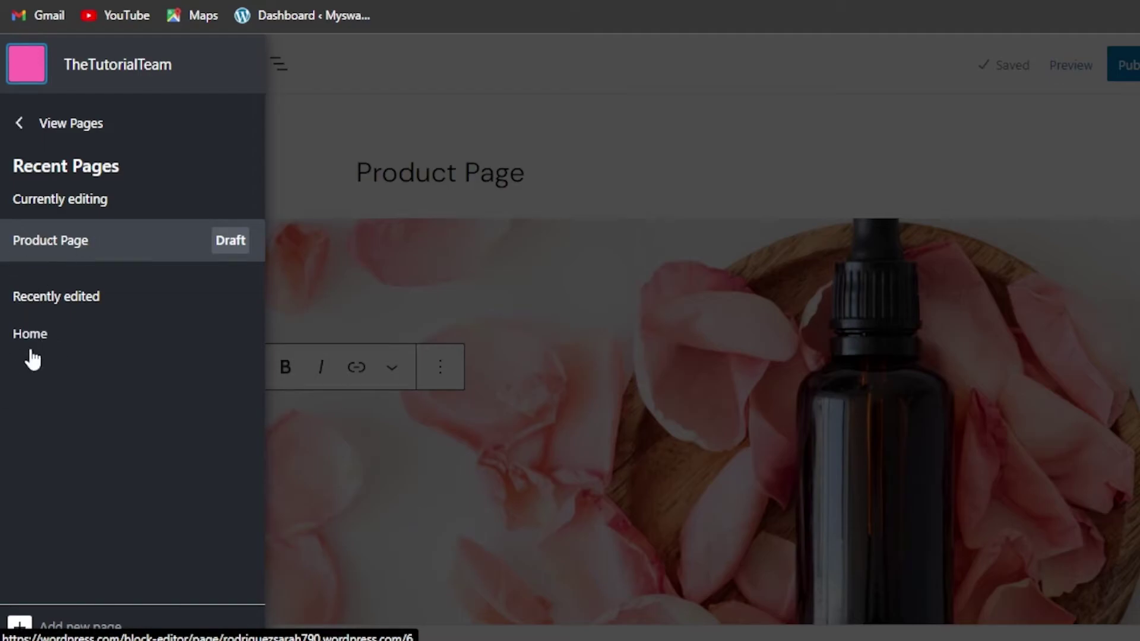
pyautogui.click(344, 124)
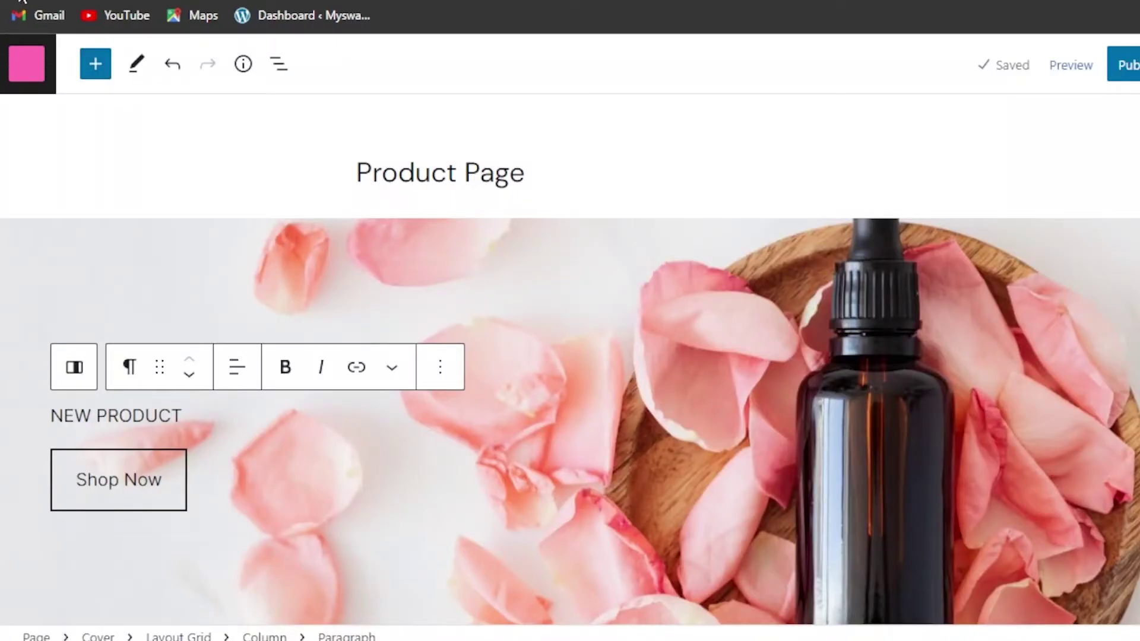
# Return to the Pages list and check the Drafts and Published tabs, ending on Published.
pyautogui.click(26, 63)
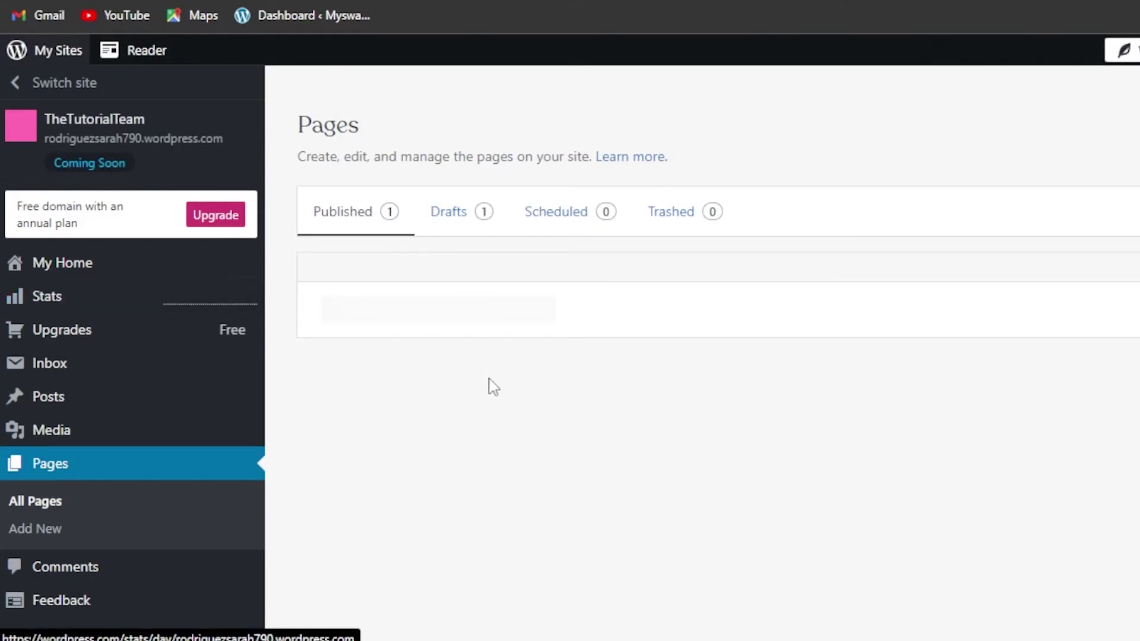
pyautogui.click(449, 214)
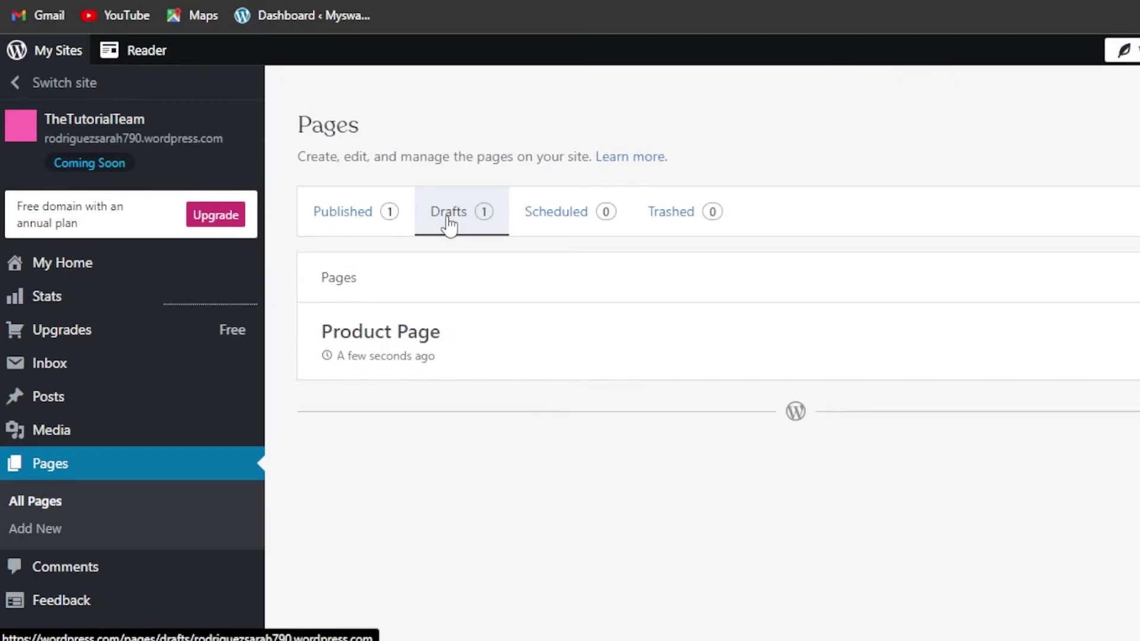
pyautogui.click(390, 225)
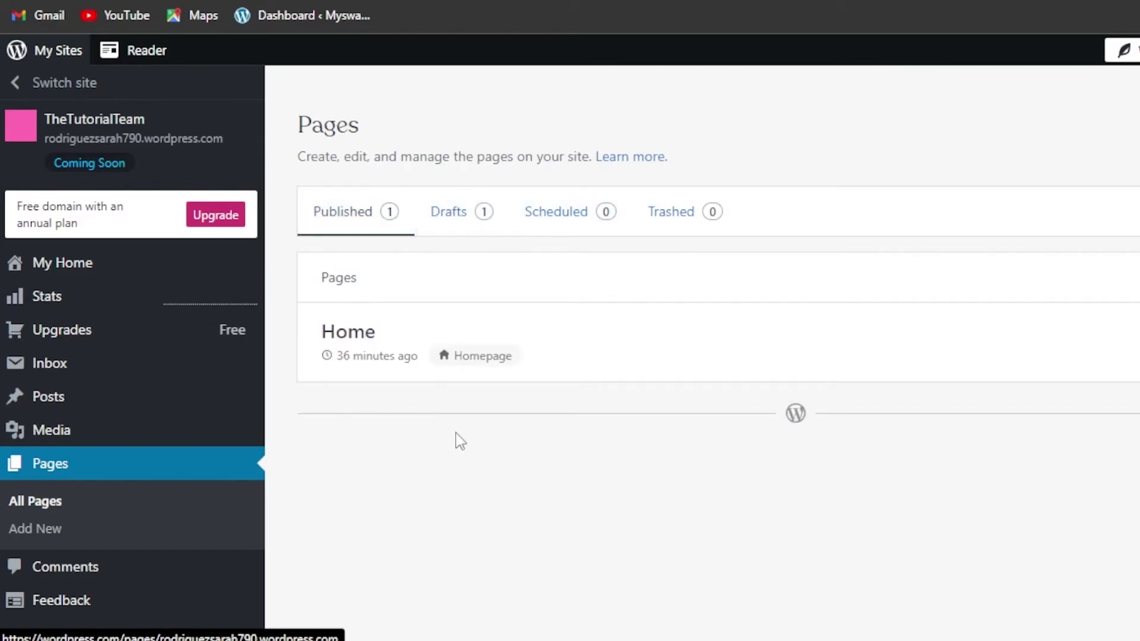
pyautogui.click(449, 211)
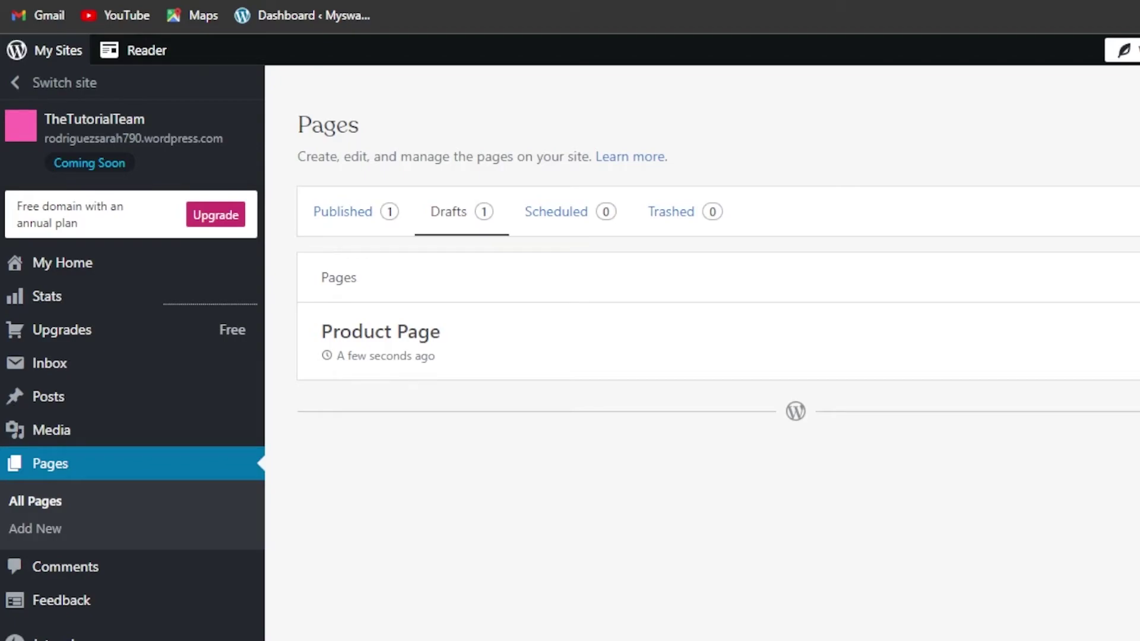
pyautogui.click(329, 229)
pyautogui.click(442, 232)
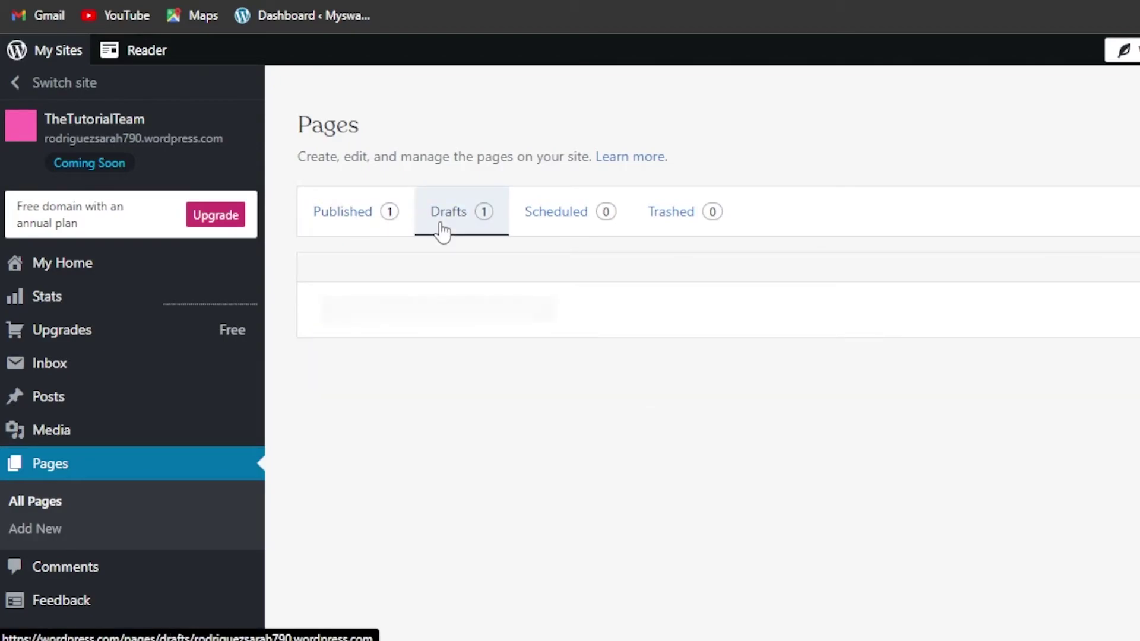
pyautogui.click(376, 233)
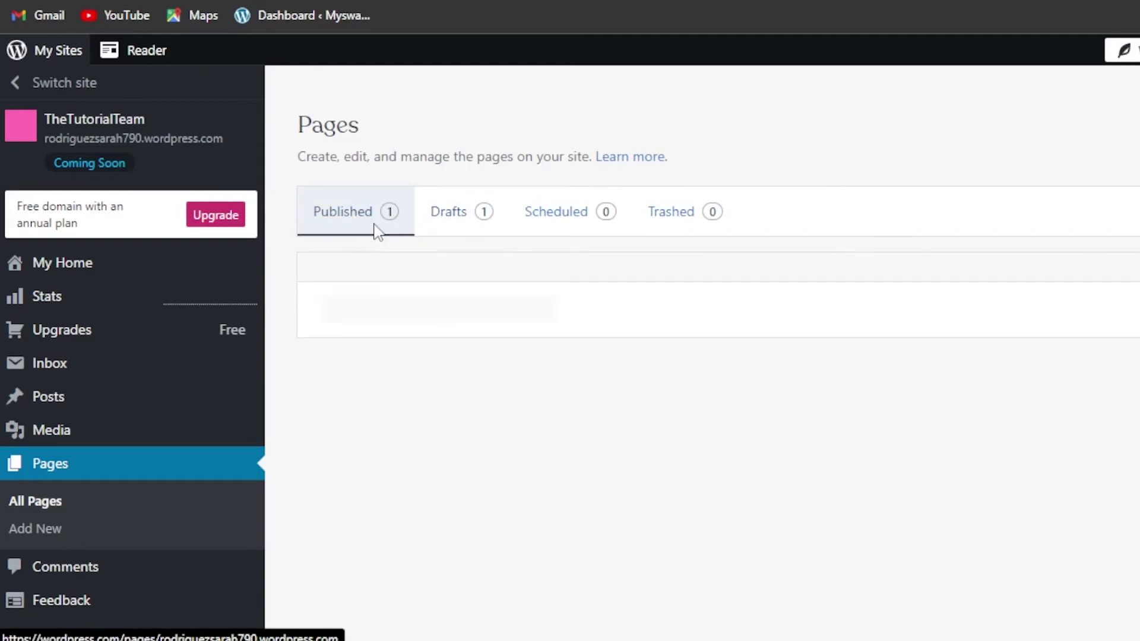
pyautogui.click(449, 230)
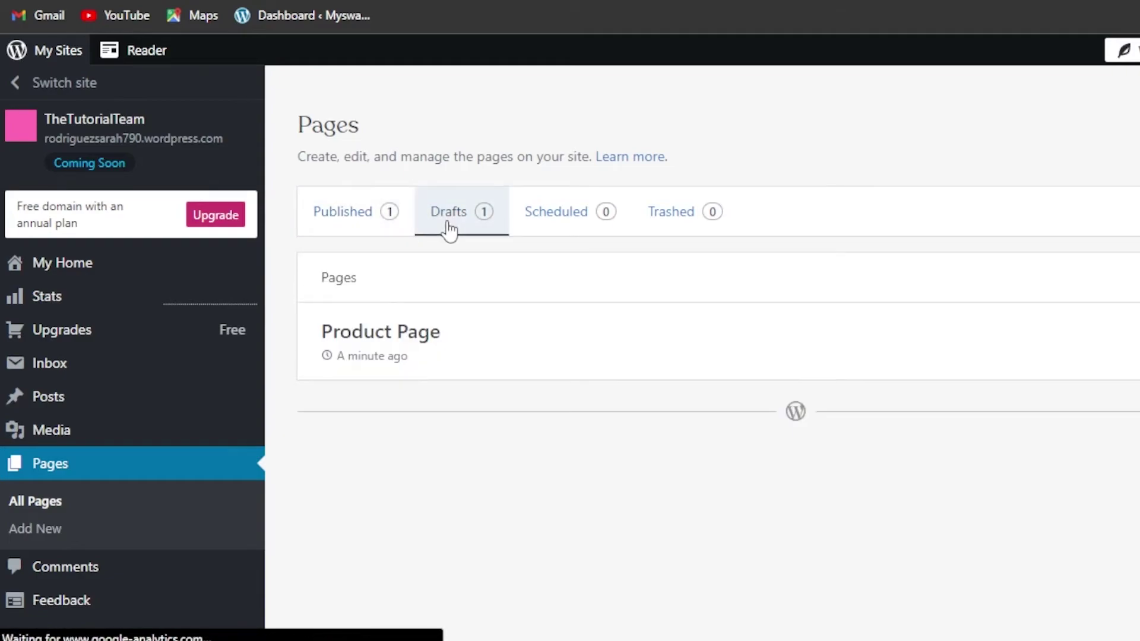
pyautogui.click(362, 226)
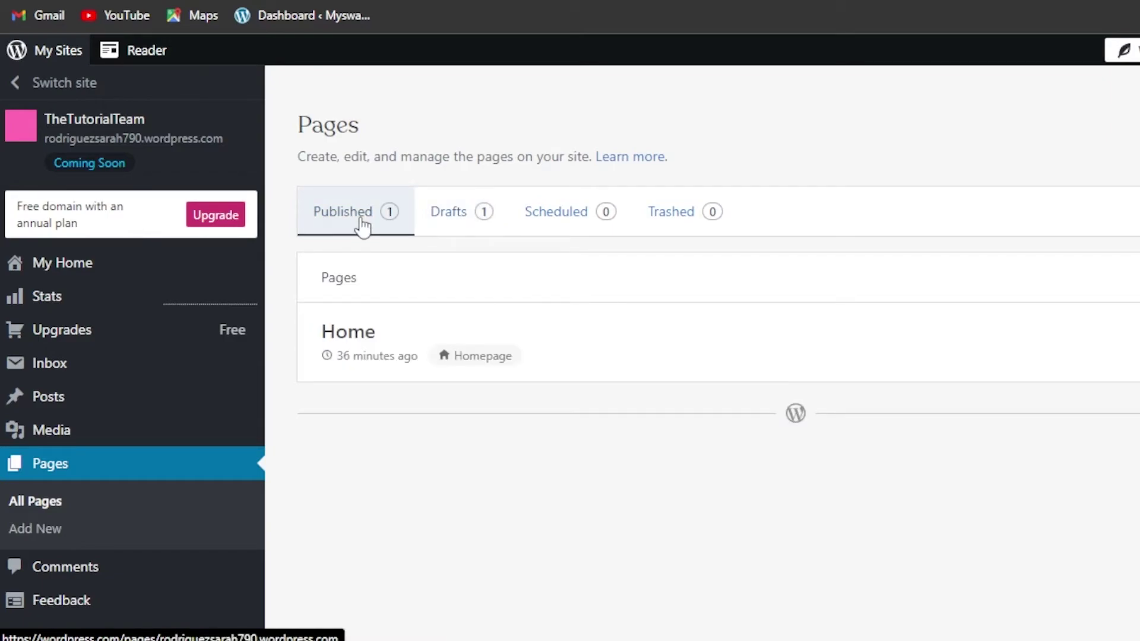
# Add a new page from the Pages list to reach the Add a page layout picker.
pyautogui.click(1085, 345)
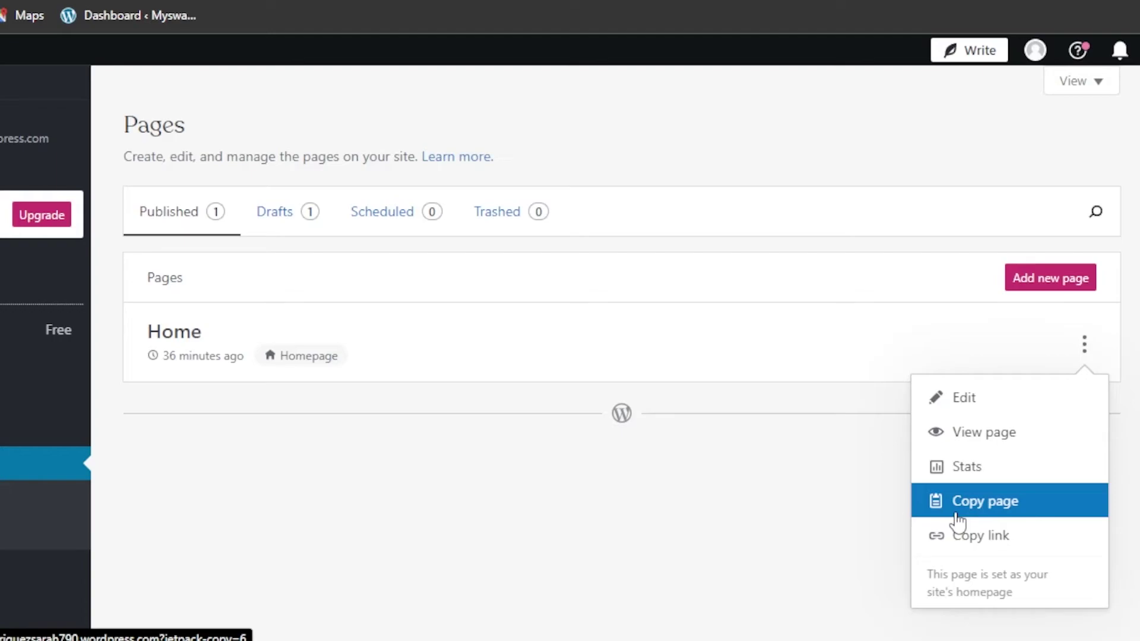
pyautogui.click(862, 128)
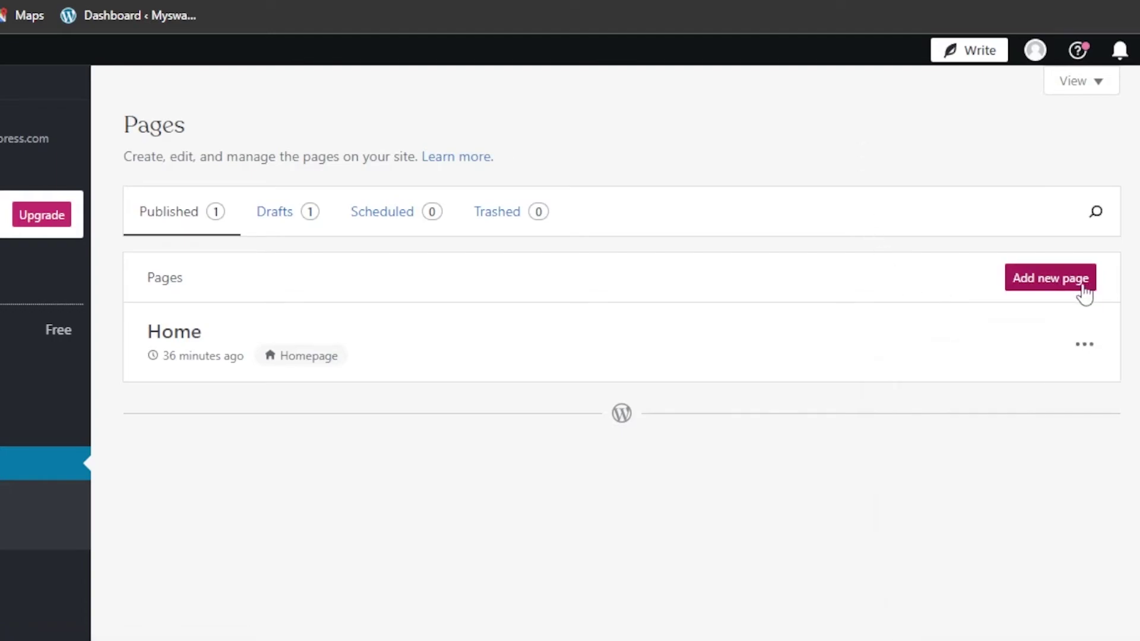
pyautogui.click(1045, 286)
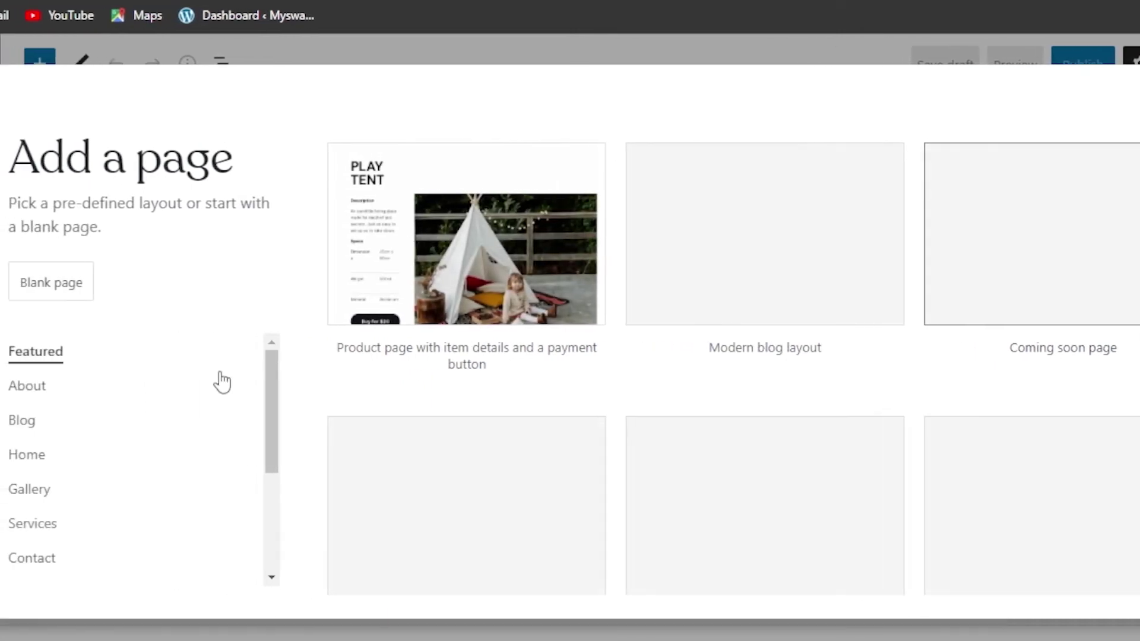
# Build the new page from the 'About me' layout.
pyautogui.moveTo(276, 402)
pyautogui.mouseDown()
pyautogui.moveTo(272, 457)
pyautogui.moveTo(275, 402)
pyautogui.mouseUp()
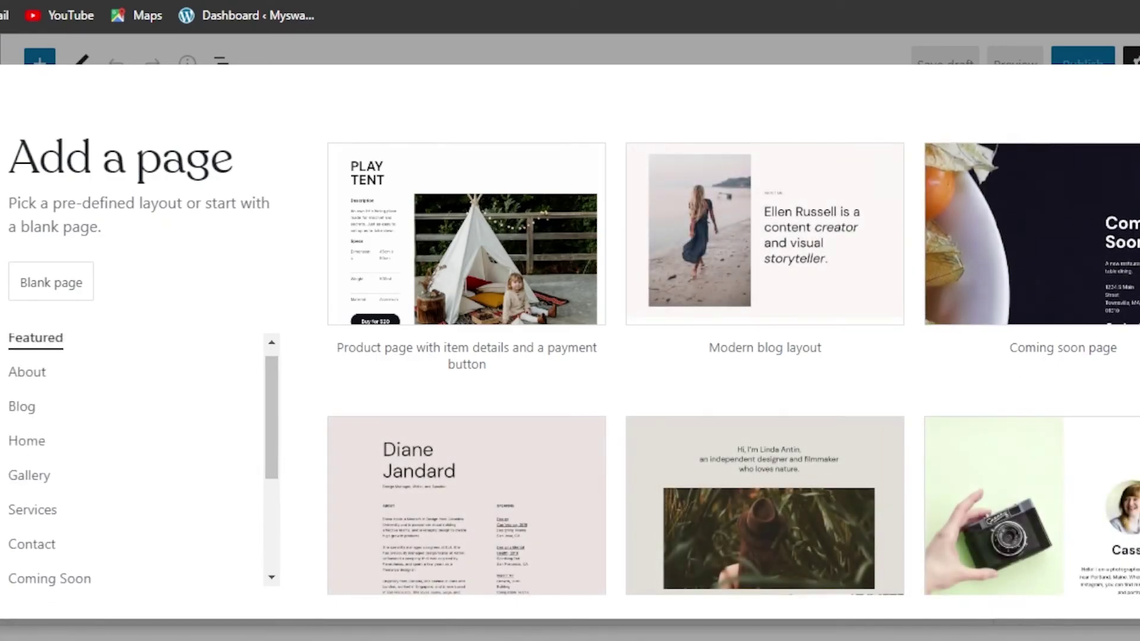
pyautogui.scroll(-5, 733, 368)
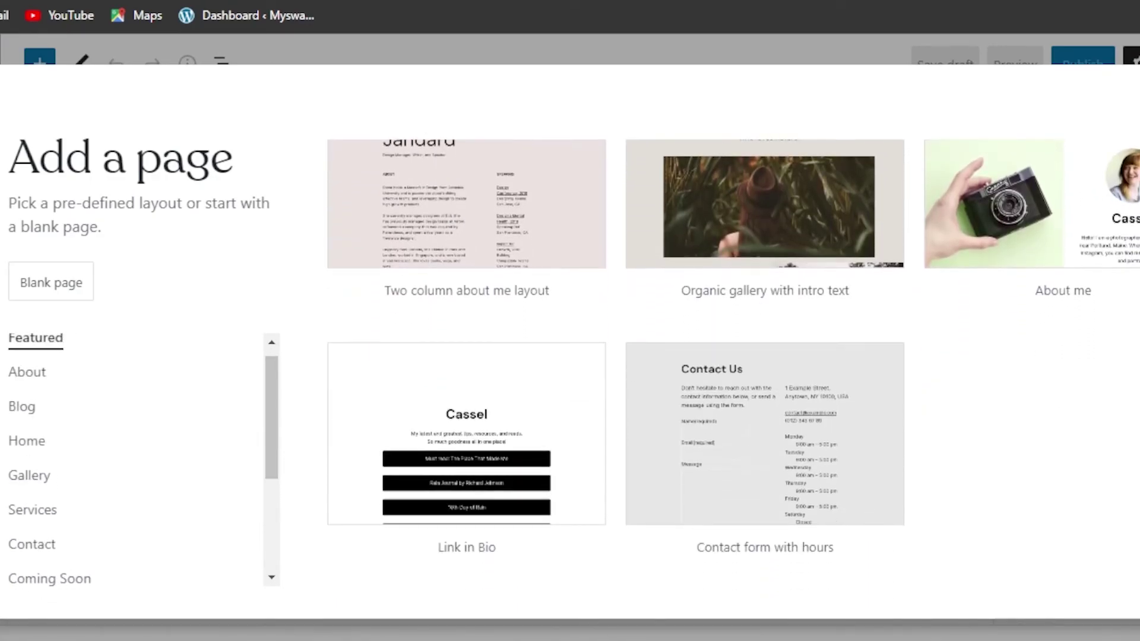
pyautogui.scroll(3, 733, 368)
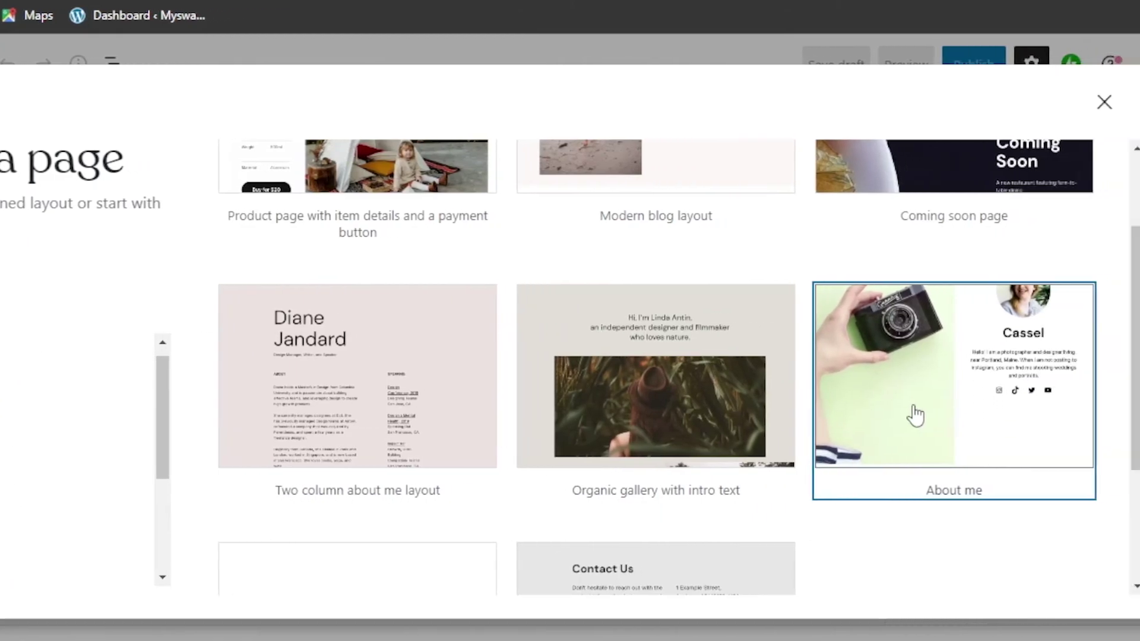
pyautogui.click(1021, 415)
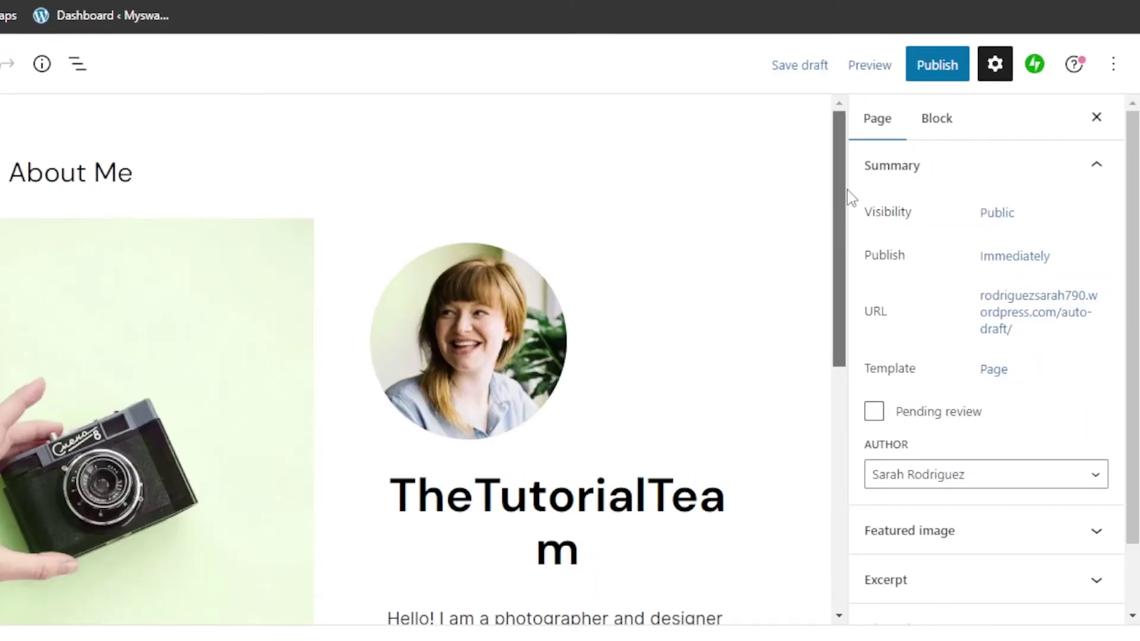
# Publish the About Me page, confirming in the pre-publish panel.
pyautogui.moveTo(842, 204); pyautogui.dragTo(837, 240)
pyautogui.moveTo(843, 400); pyautogui.dragTo(848, 169)
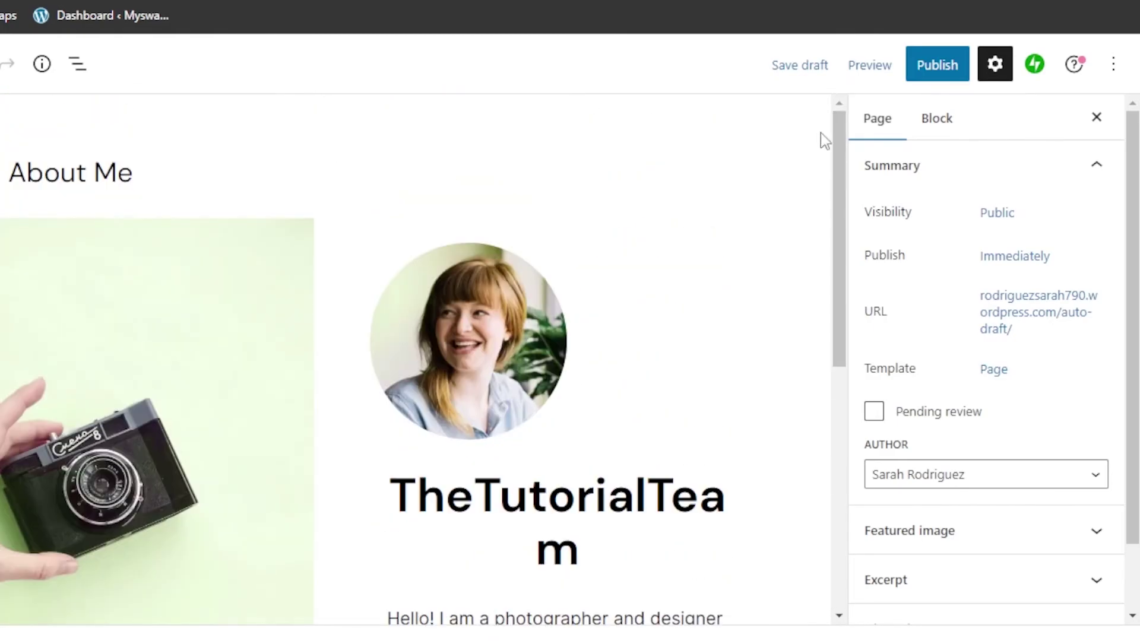
pyautogui.click(928, 75)
pyautogui.click(947, 70)
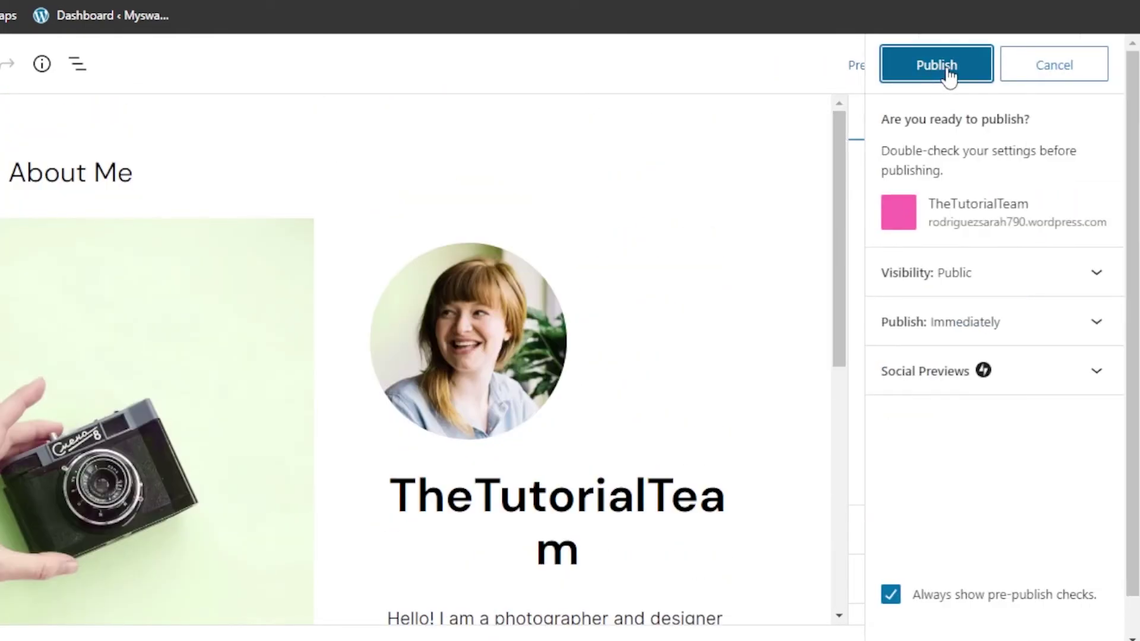
pyautogui.click(951, 72)
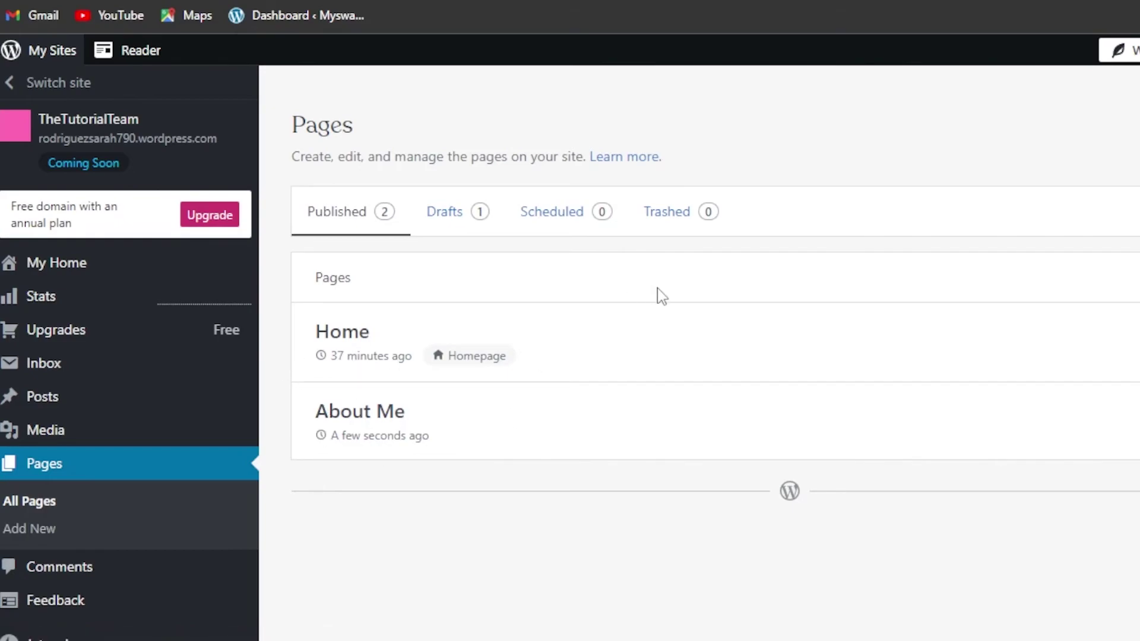
# Check the About Me and Home row actions, then show the Drafts list with Product Page.
pyautogui.click(1126, 426)
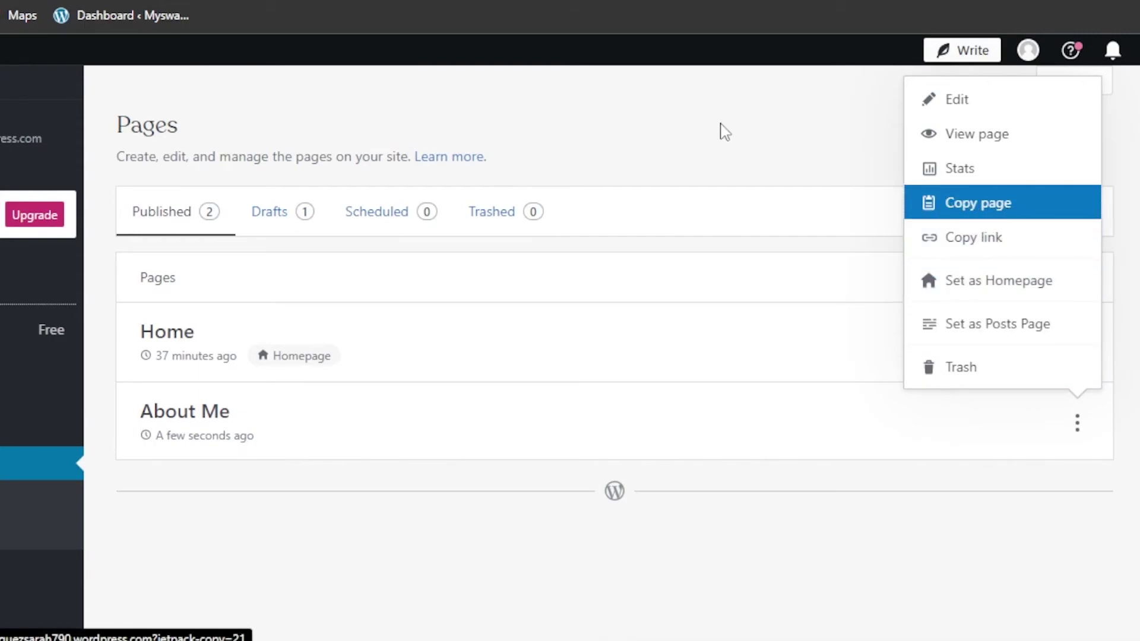
pyautogui.click(665, 118)
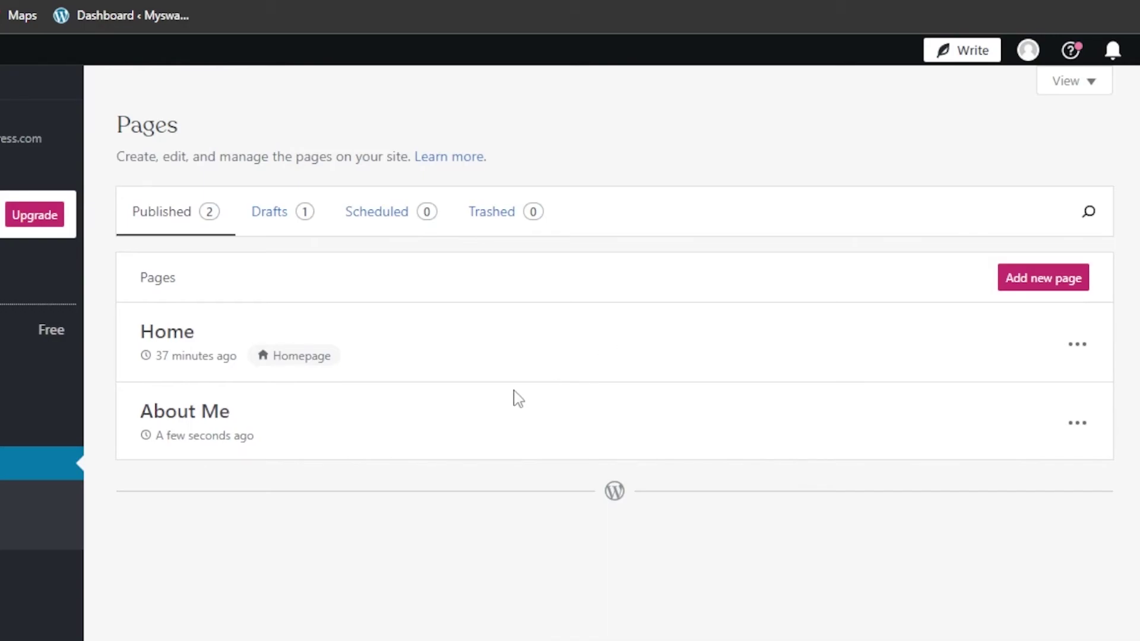
pyautogui.scroll(-1, 1130, 390)
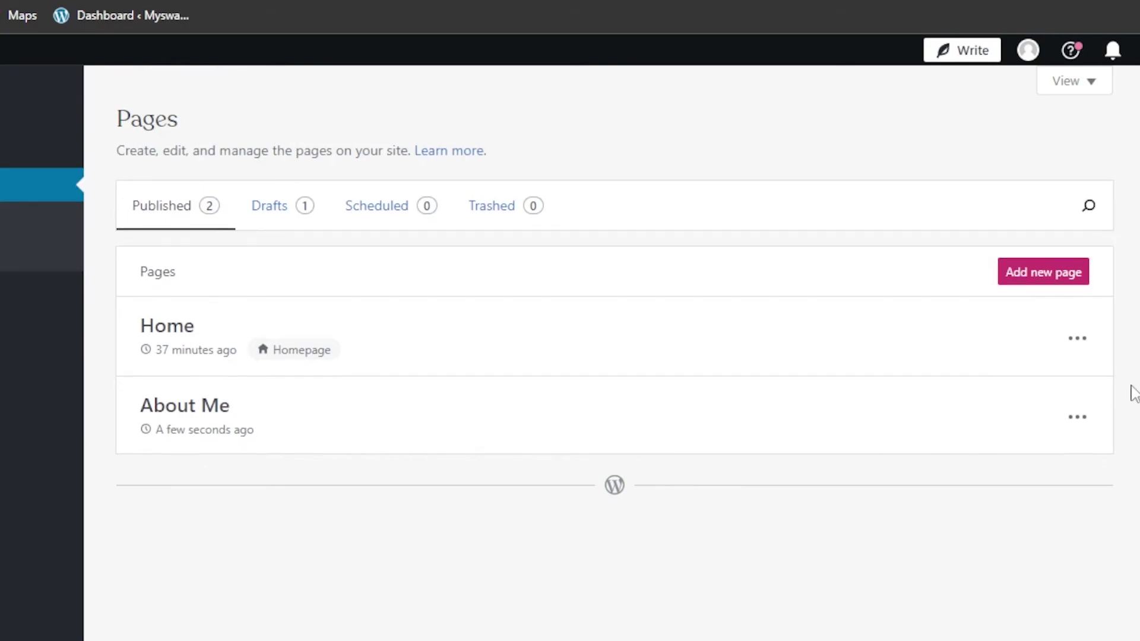
pyautogui.click(1075, 345)
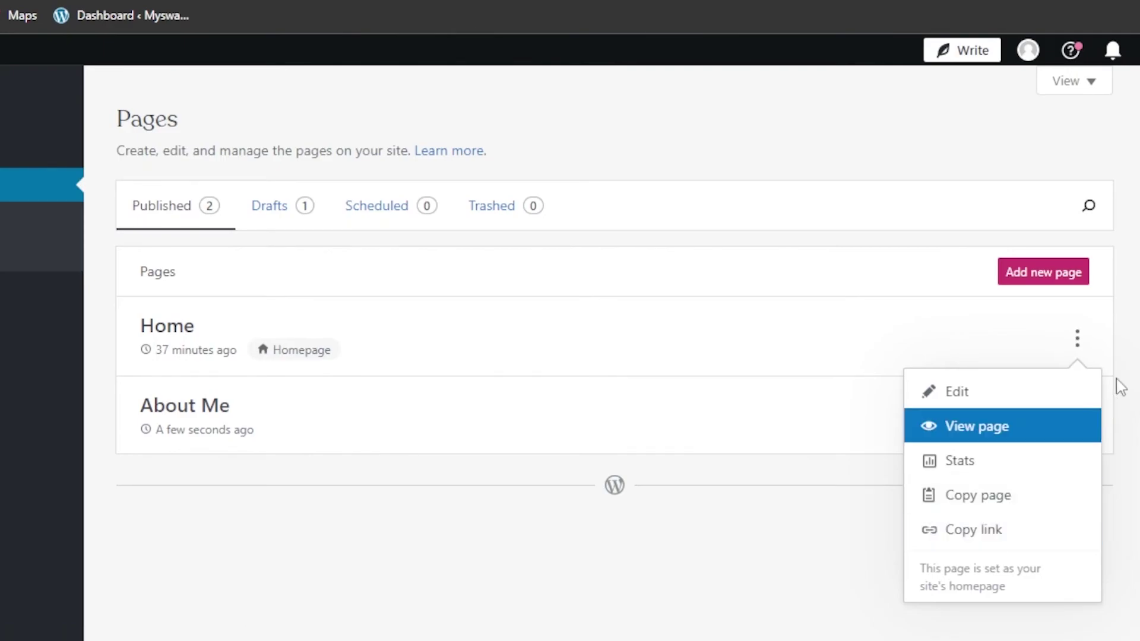
pyautogui.click(1131, 355)
pyautogui.click(1077, 424)
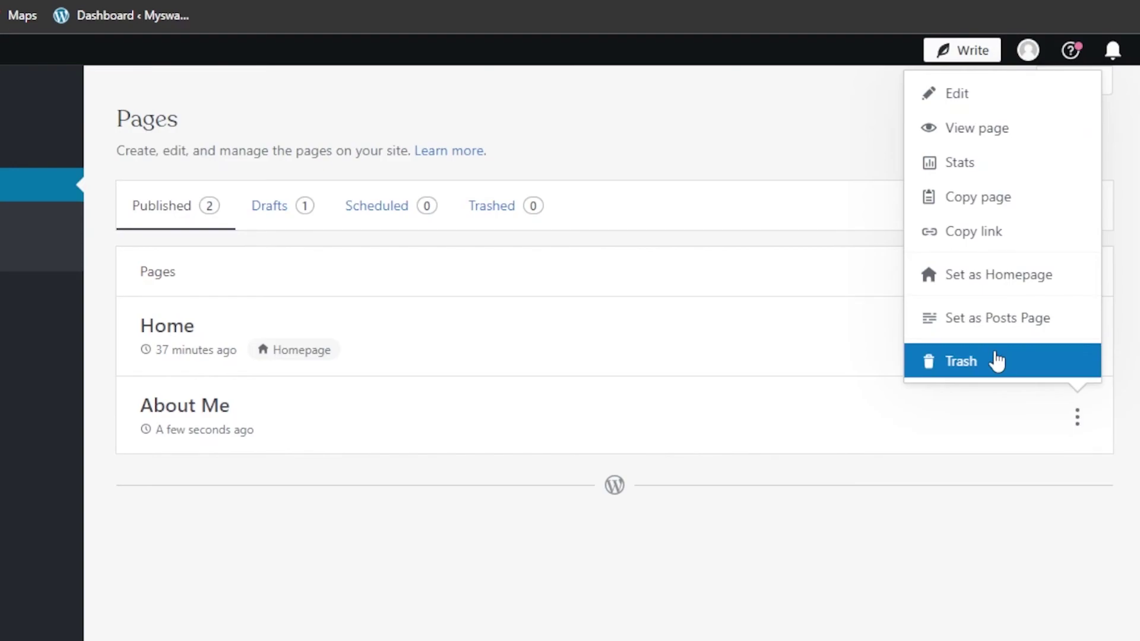
pyautogui.click(276, 226)
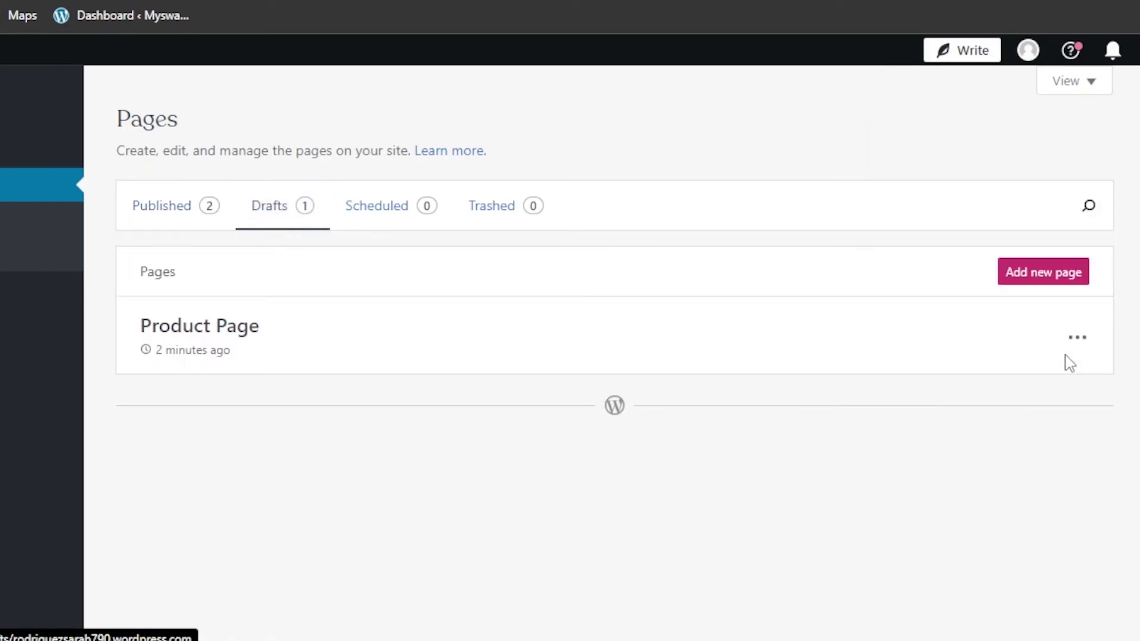
# Trash the Product Page draft and return to the Published pages list.
pyautogui.click(1075, 338)
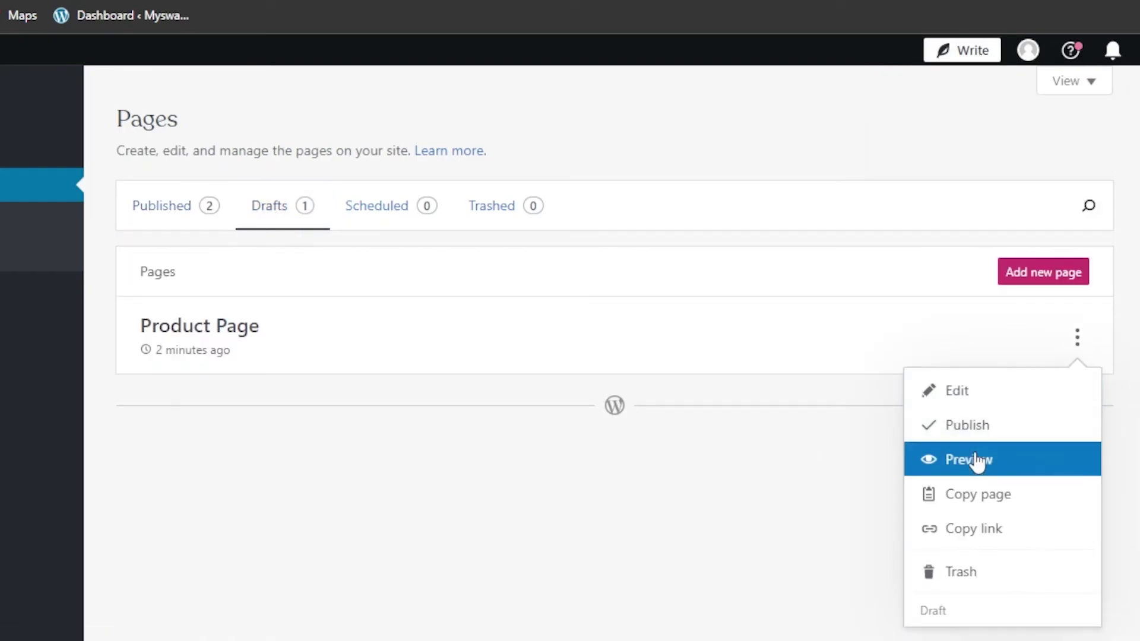
pyautogui.click(960, 572)
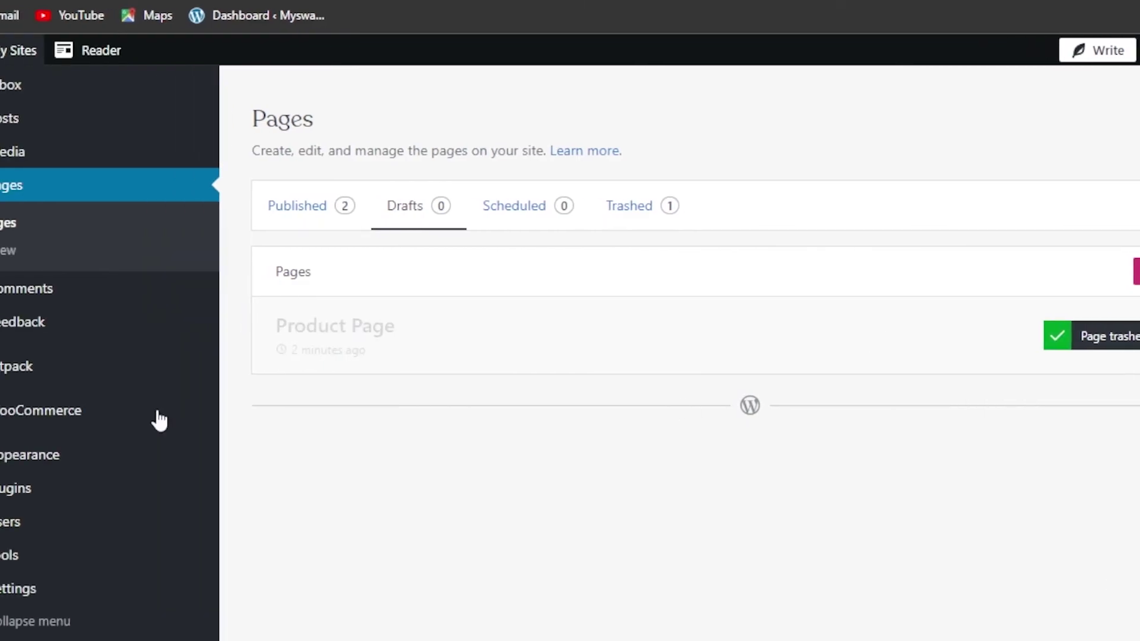
pyautogui.click(375, 203)
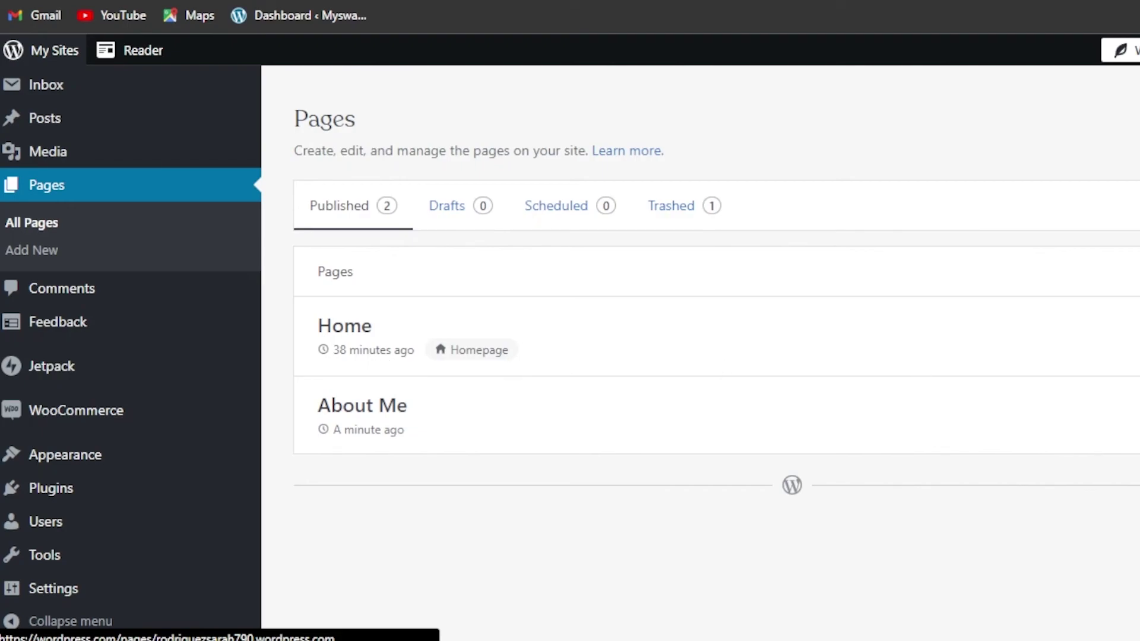
pyautogui.scroll(5, 131, 356)
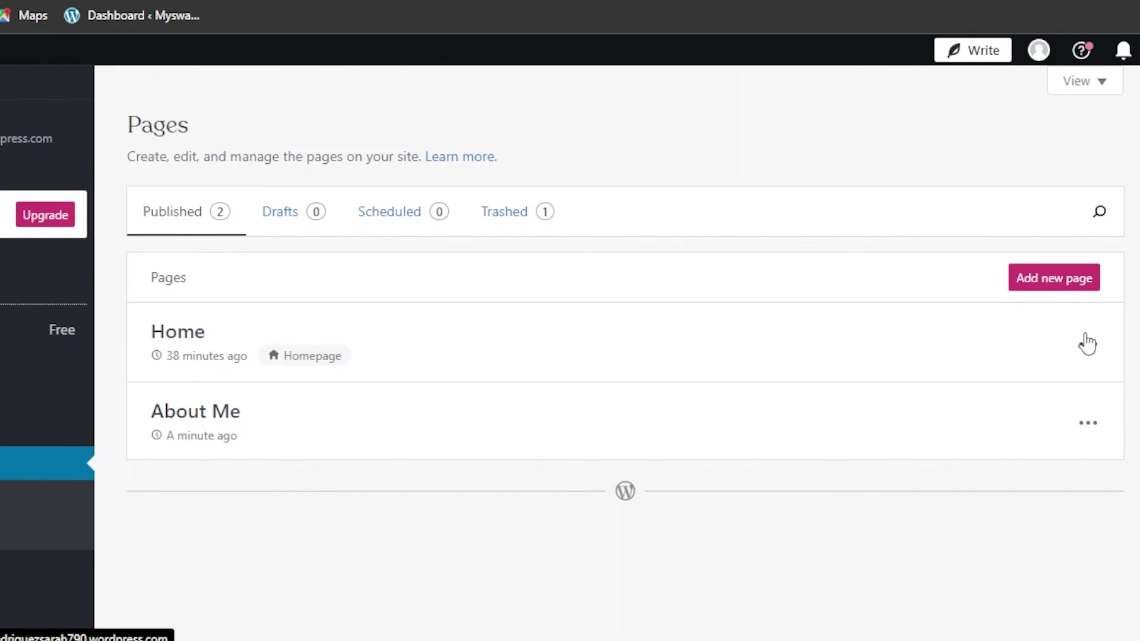
pyautogui.click(1087, 343)
pyautogui.click(642, 591)
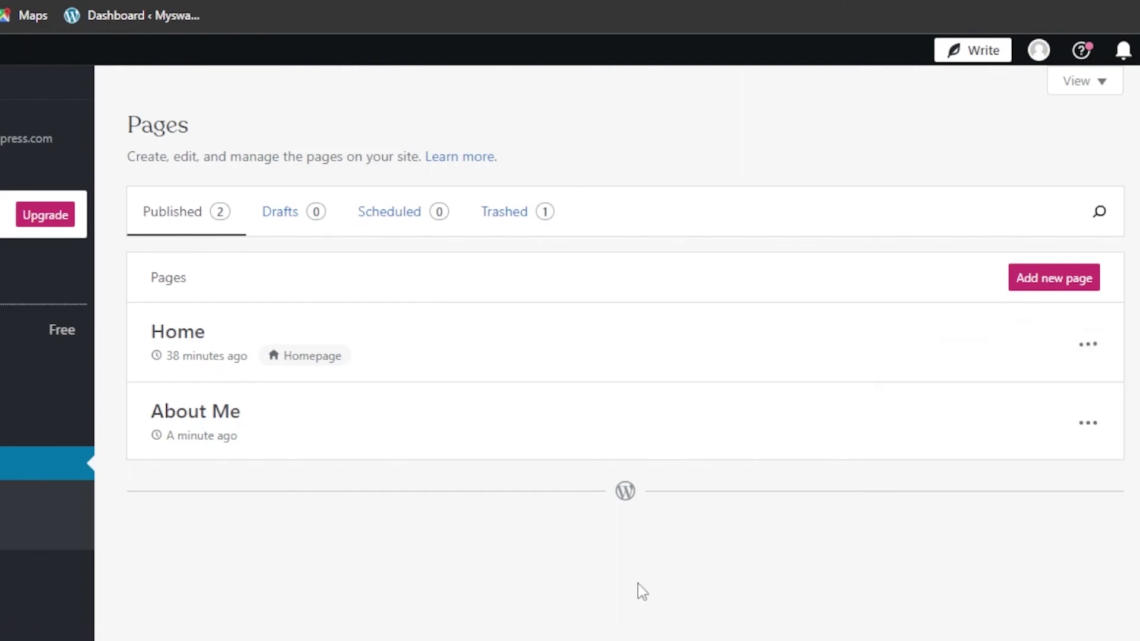
pyautogui.scroll(-2, 638, 583)
pyautogui.scroll(2, 637, 583)
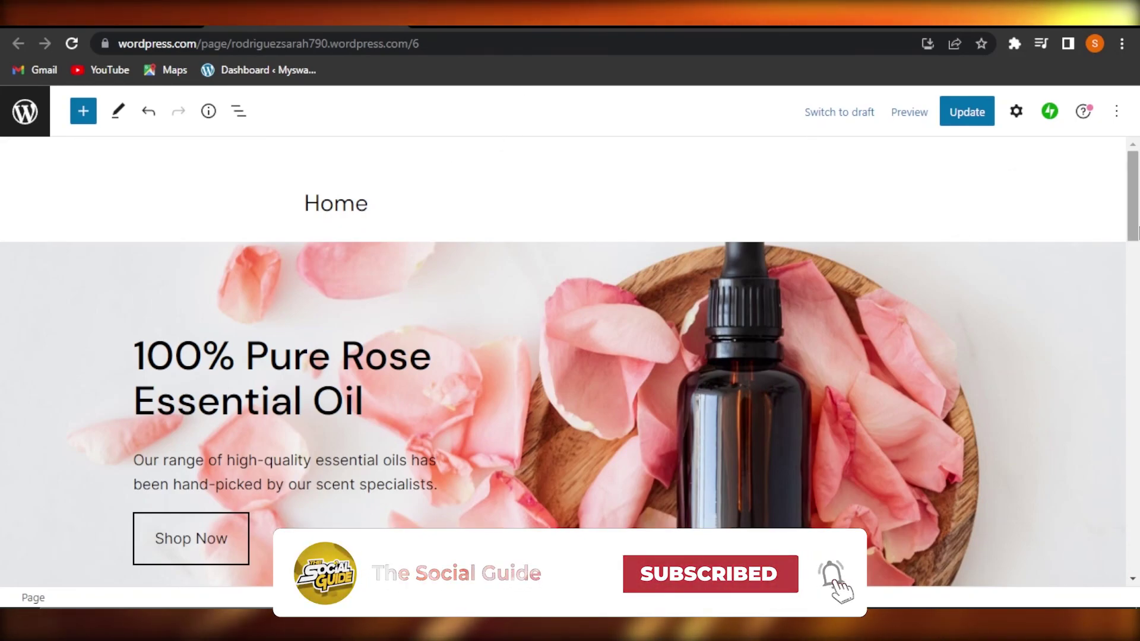
pyautogui.moveTo(1138, 232)
pyautogui.mouseDown()
pyautogui.moveTo(1138, 416)
pyautogui.moveTo(1138, 226)
pyautogui.mouseUp()
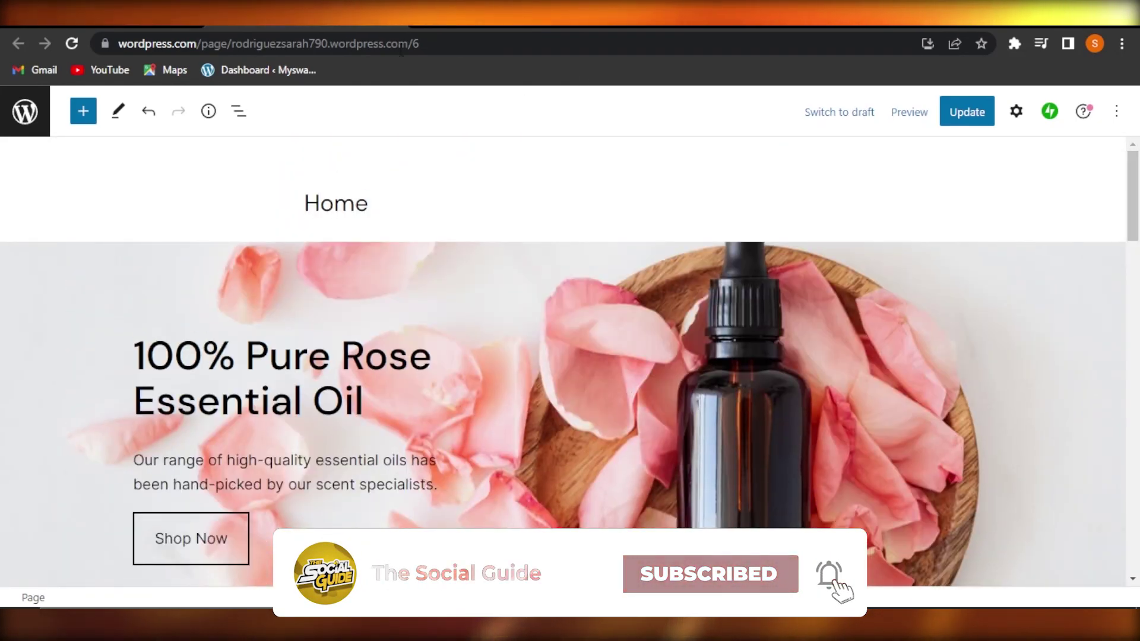
pyautogui.click(25, 111)
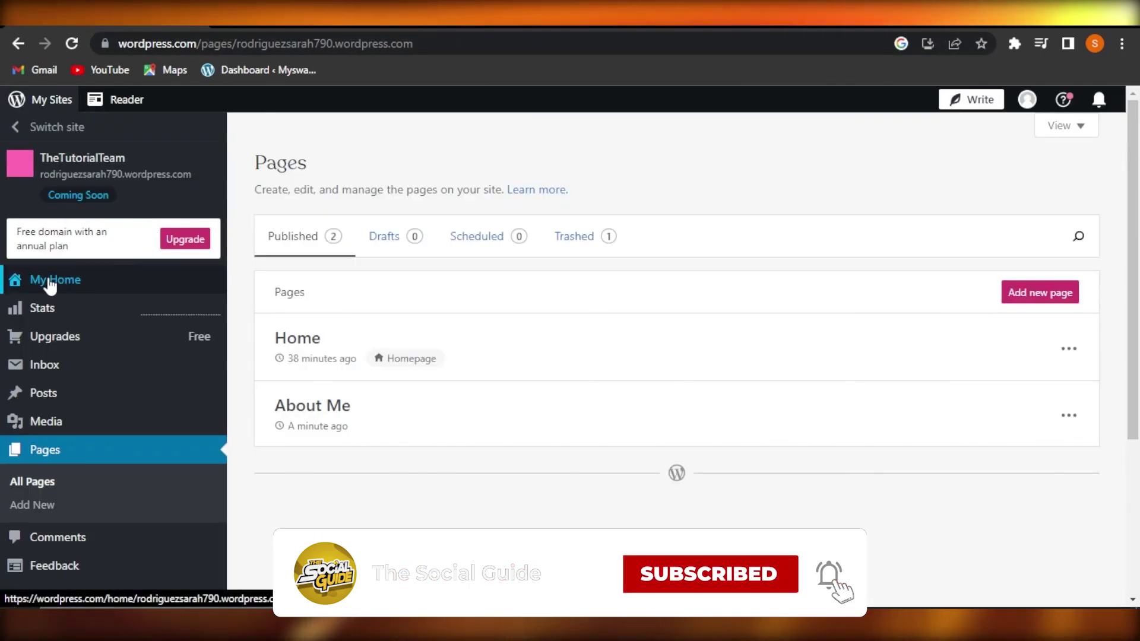